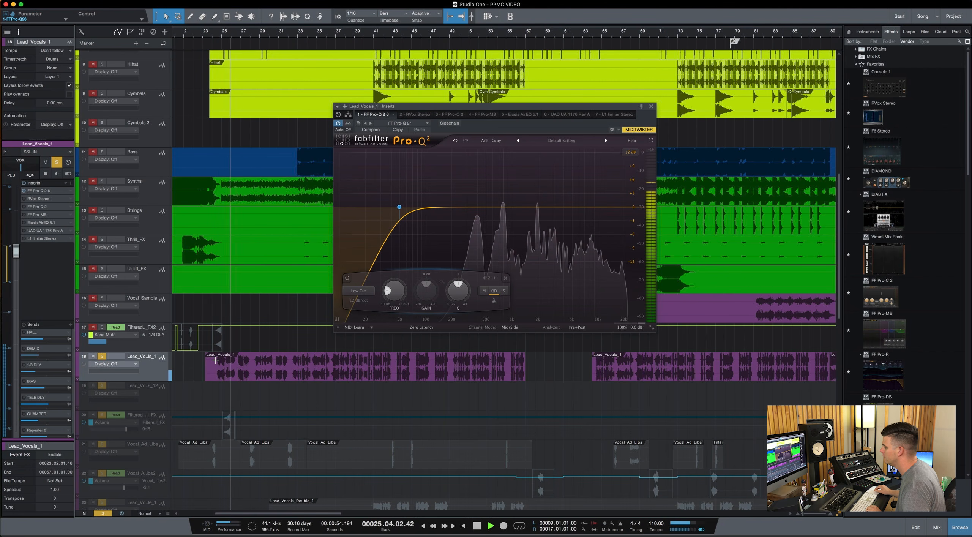
Audition the low-cut band soloed on the lead vocal's first Pro-Q 2 and raise its cutoff frequency slightly.
key(space)
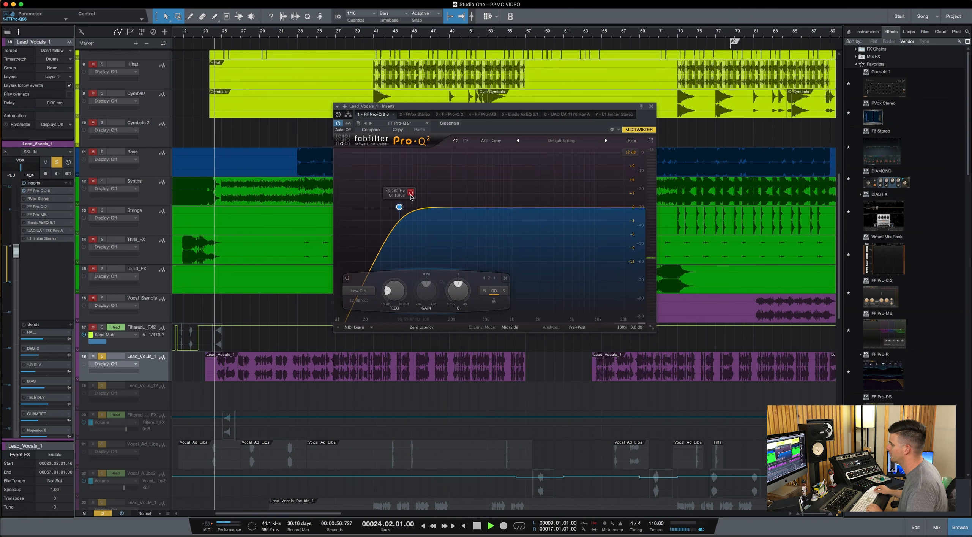
key(space)
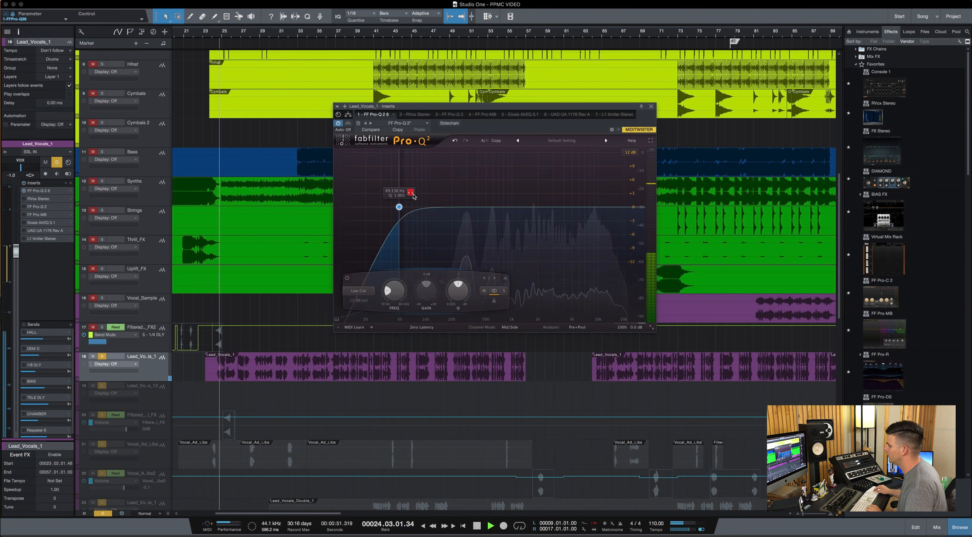
drag(414, 196, 425, 195)
key(space)
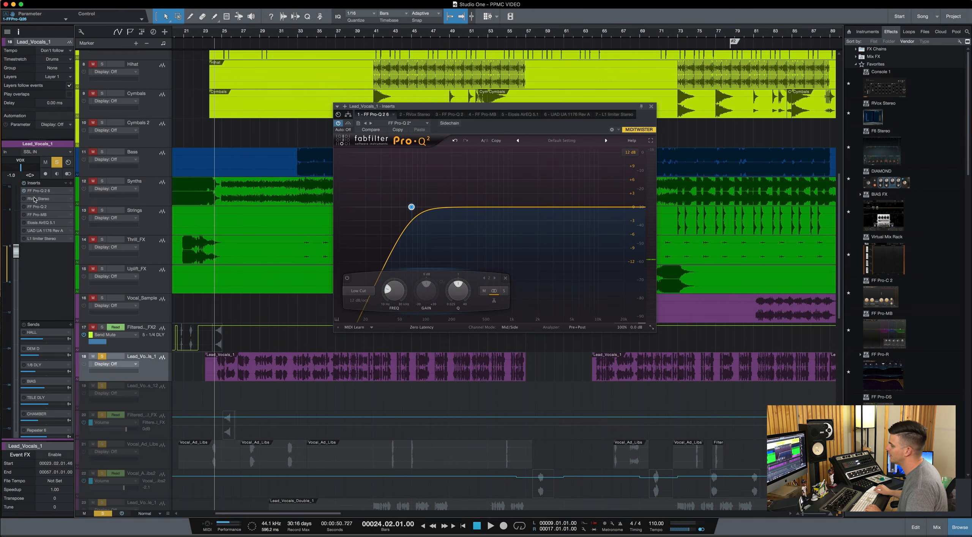
Open RVox Stereo on the lead vocal, set its compression to about -13.2 dB, and lower its gain while playing the track.
click(60, 198)
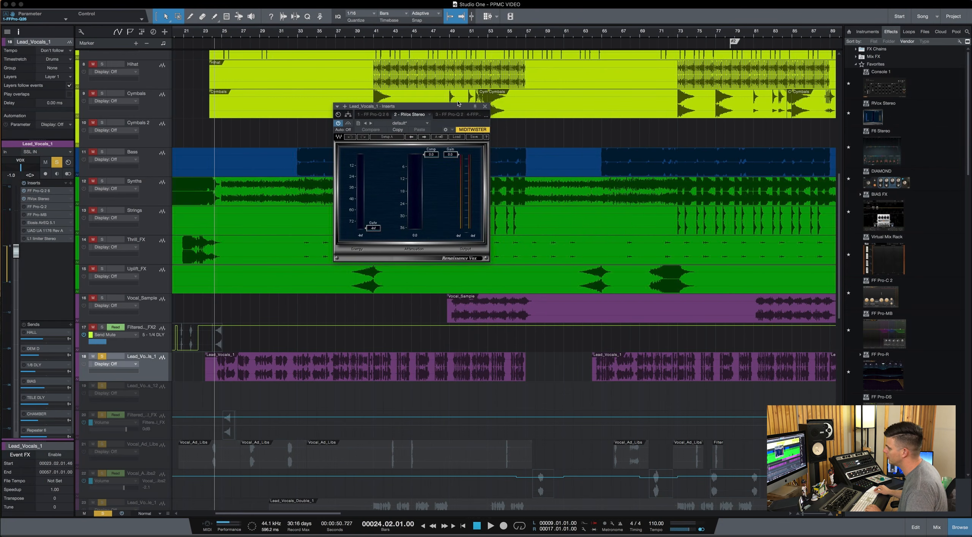
drag(455, 107, 420, 76)
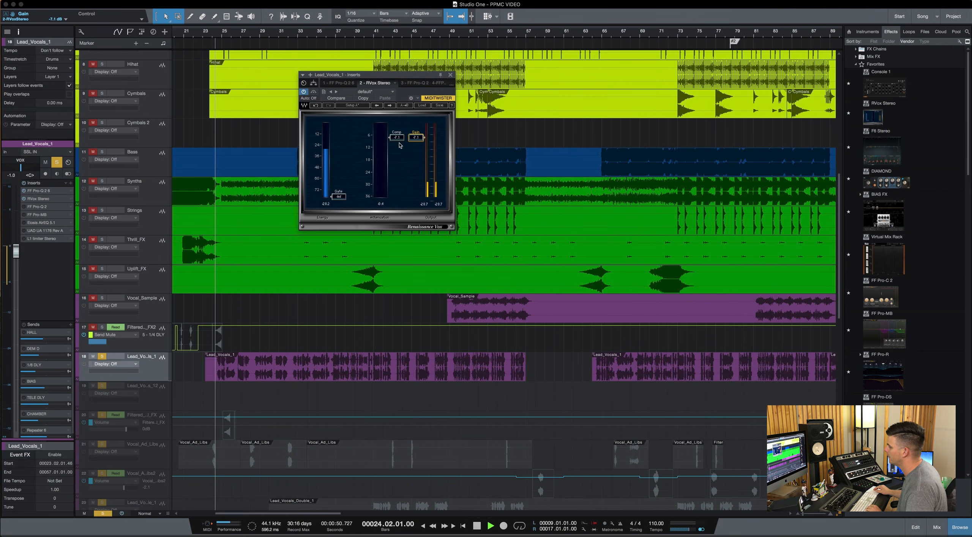
drag(397, 137, 416, 151)
key(space)
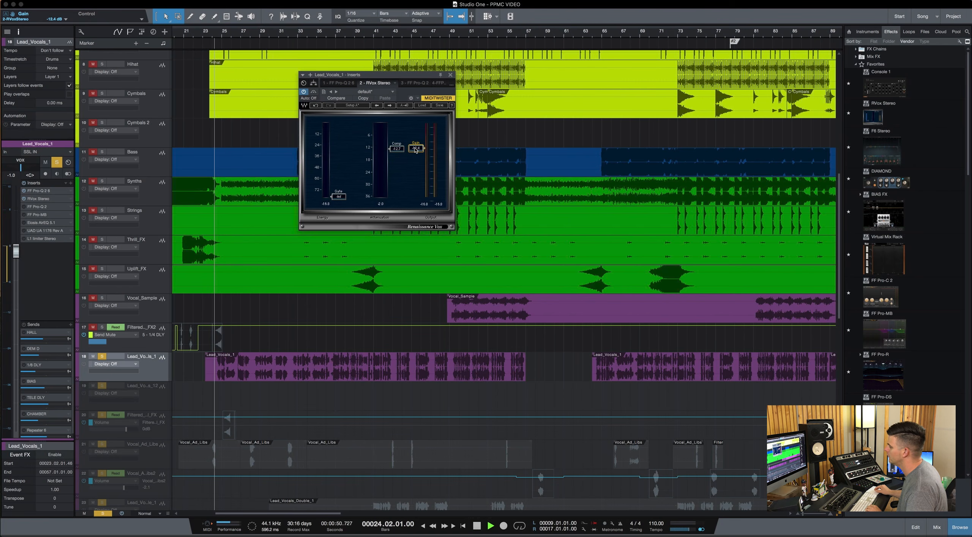
key(space)
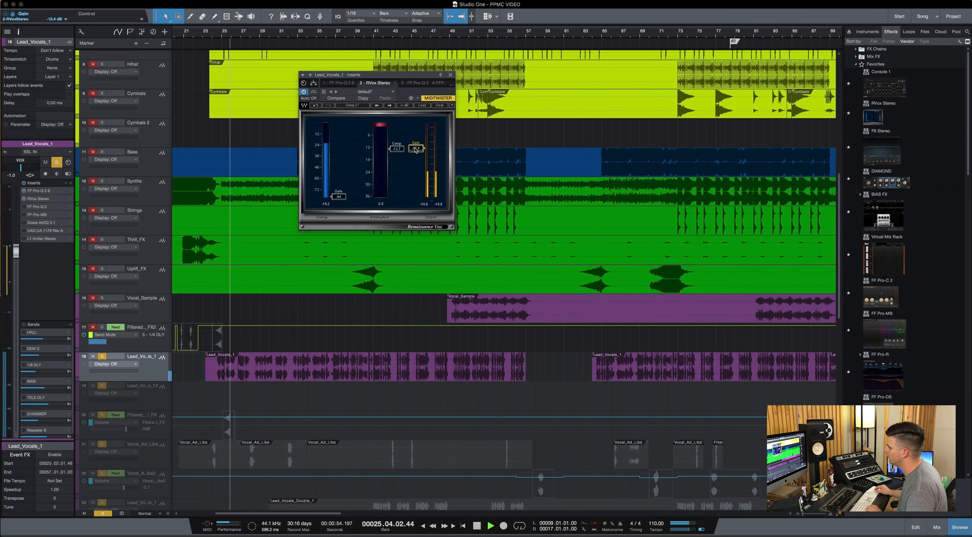
key(space)
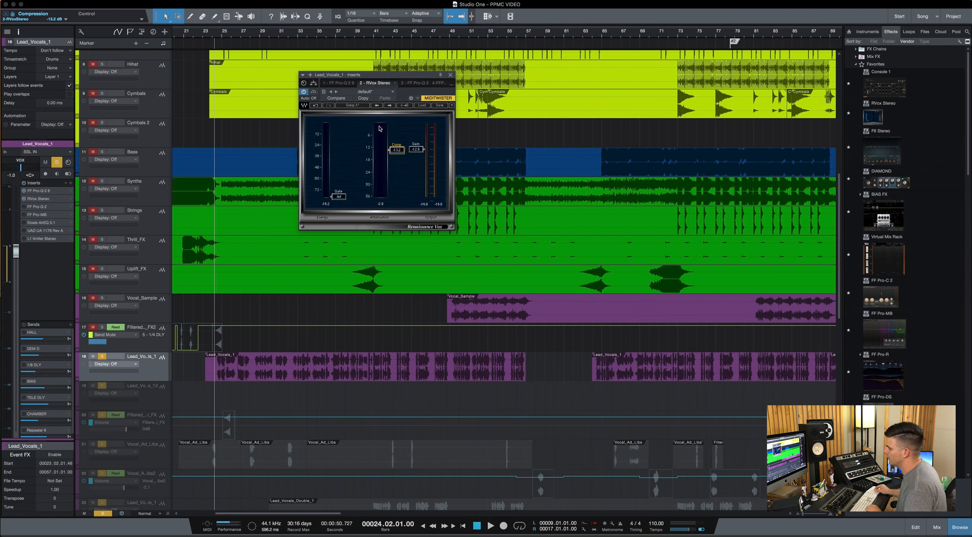
In the Pro-Q 2 in the third insert slot, add a low shelf at about 185 Hz and a bell at about 329 Hz.
click(415, 84)
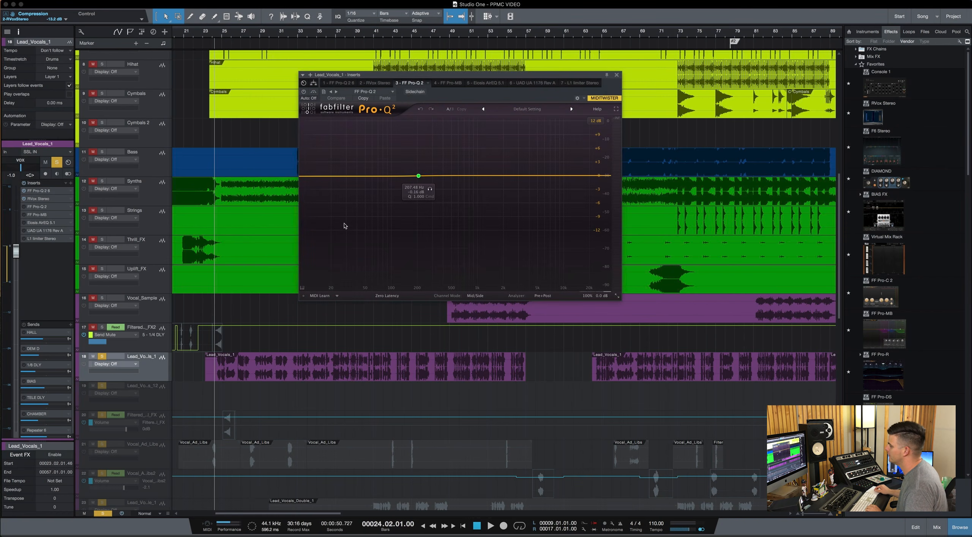
drag(418, 177, 414, 176)
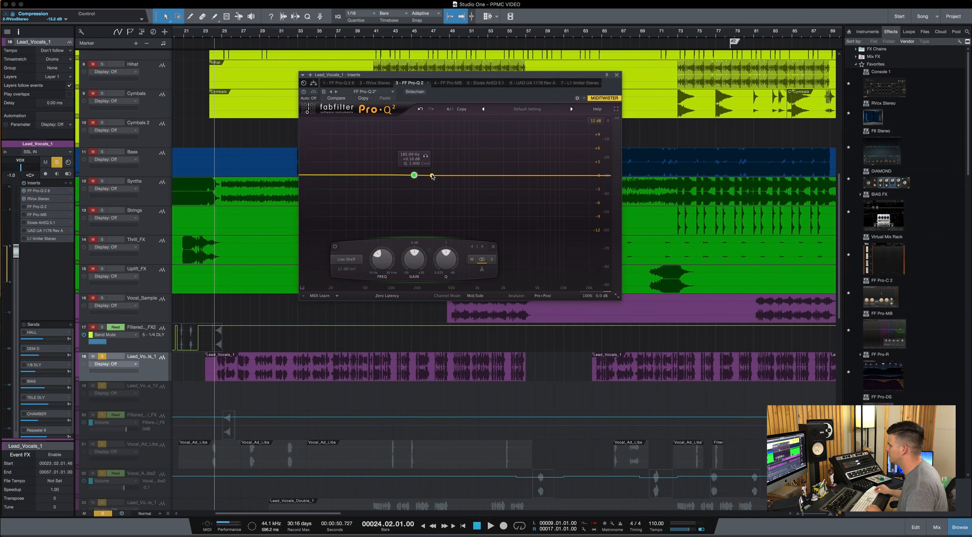
click(432, 175)
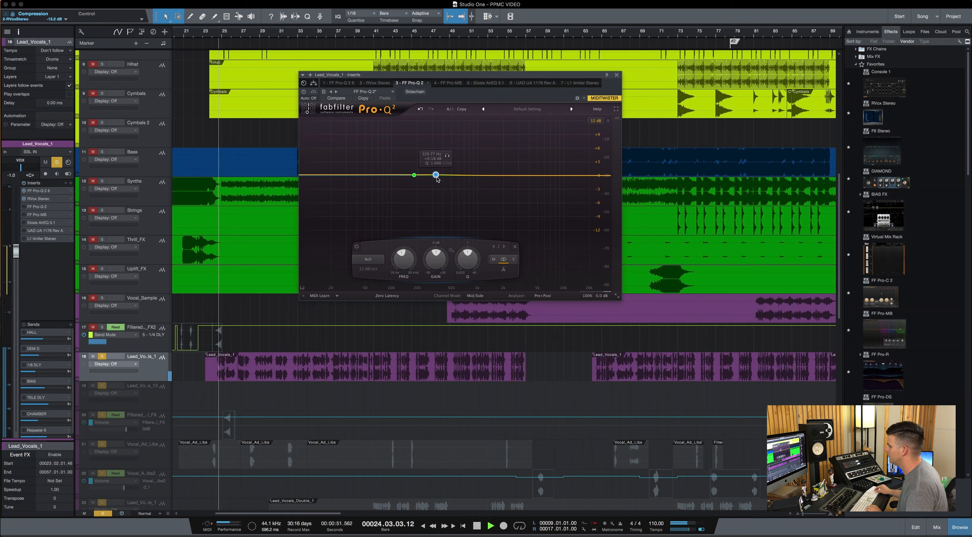
key(space)
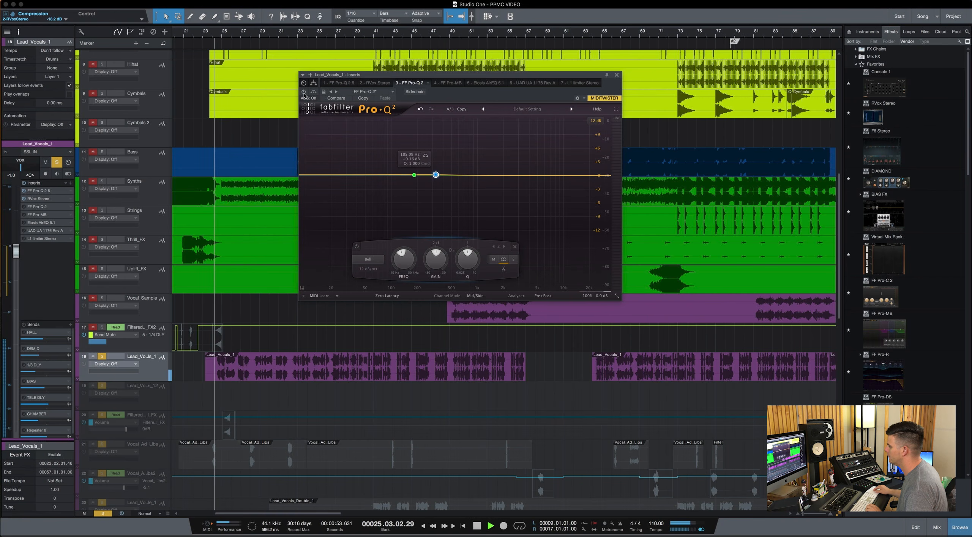
key(space)
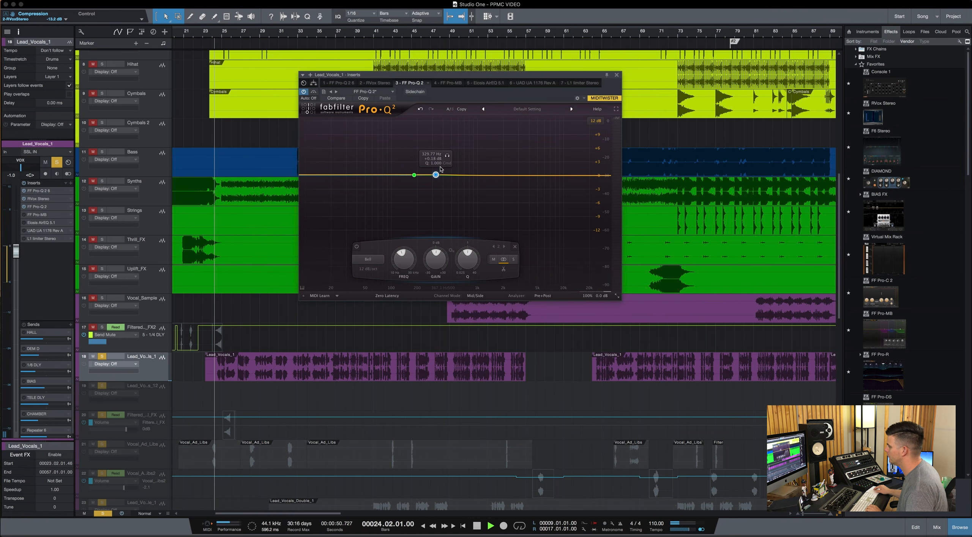
Shape the bell band into a cut of about 3.5 dB near 297 Hz with a Q of about 2.46, and audition it soloed.
drag(435, 175, 432, 191)
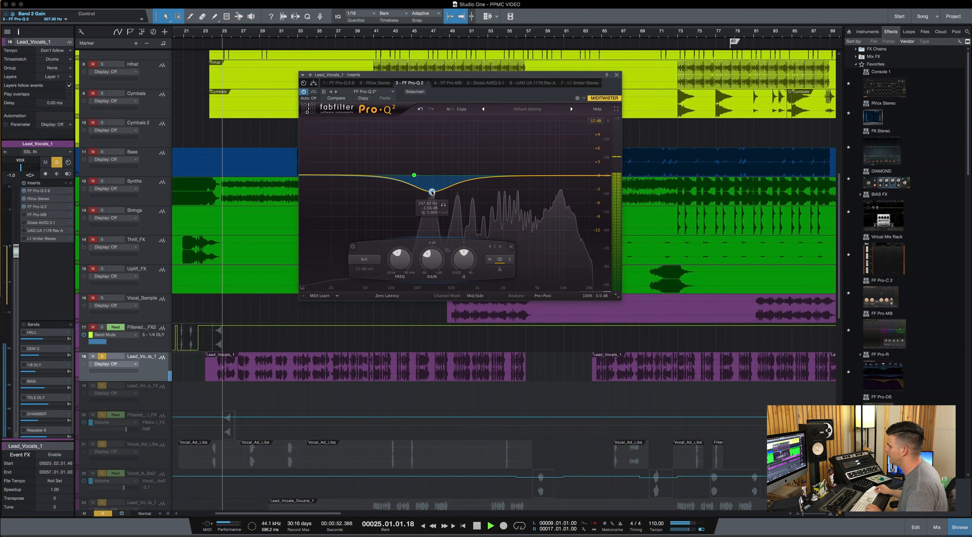
key(space)
scroll(433, 193, up, 5)
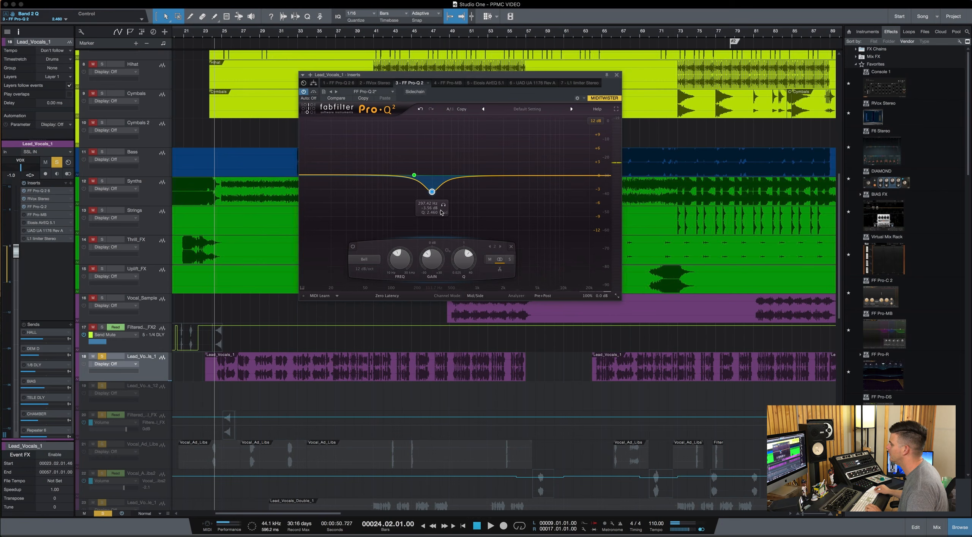
key(space)
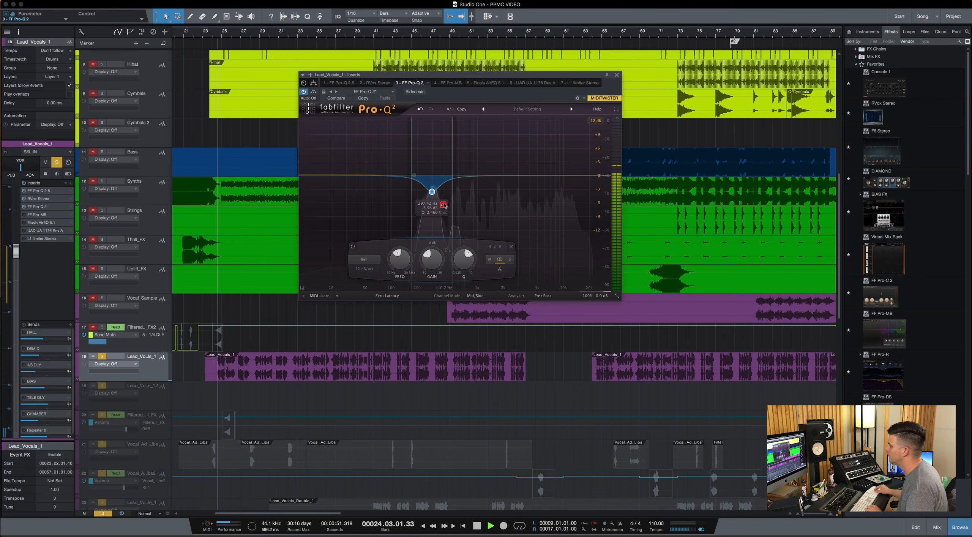
key(space)
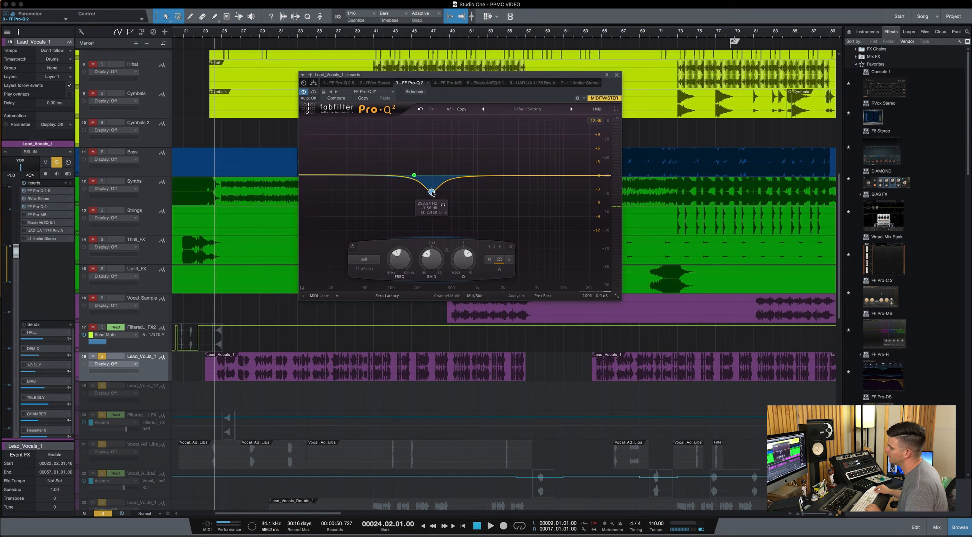
Set the low shelf to a cut of about 4.2 dB at about 315 Hz while playing the vocal.
mouse_move(432, 198)
mouse_down()
mouse_move(433, 181)
mouse_move(415, 187)
mouse_move(430, 192)
mouse_up()
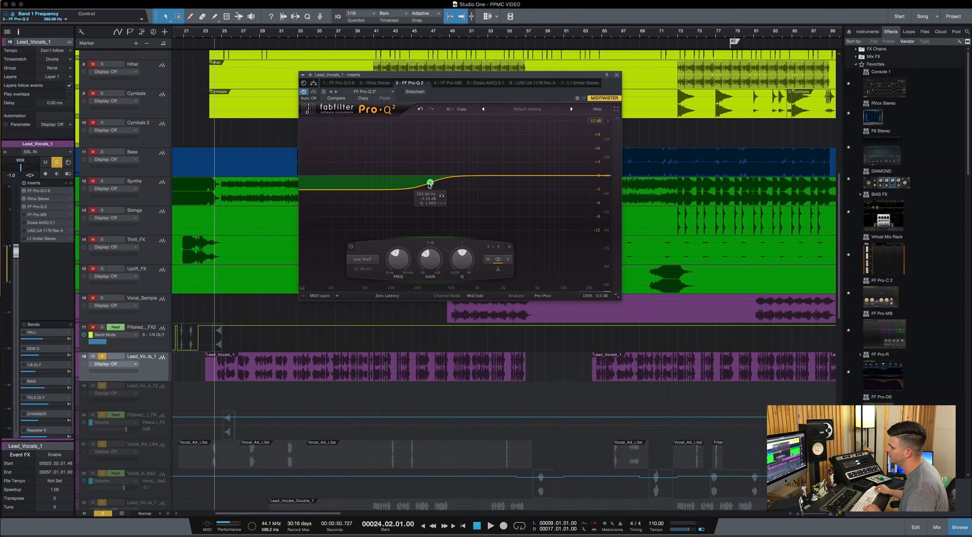
key(space)
mouse_move(429, 185)
mouse_down()
mouse_move(458, 190)
mouse_move(433, 189)
mouse_up()
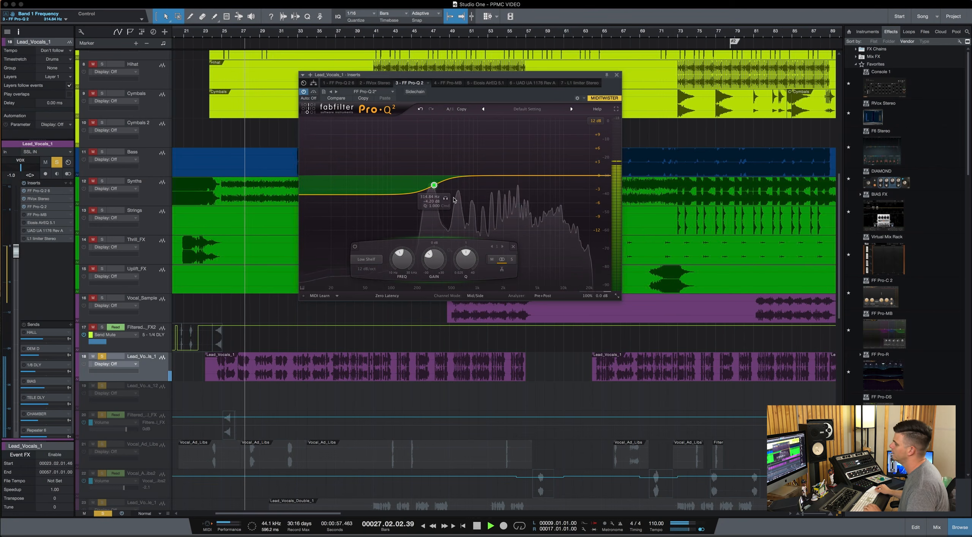
key(space)
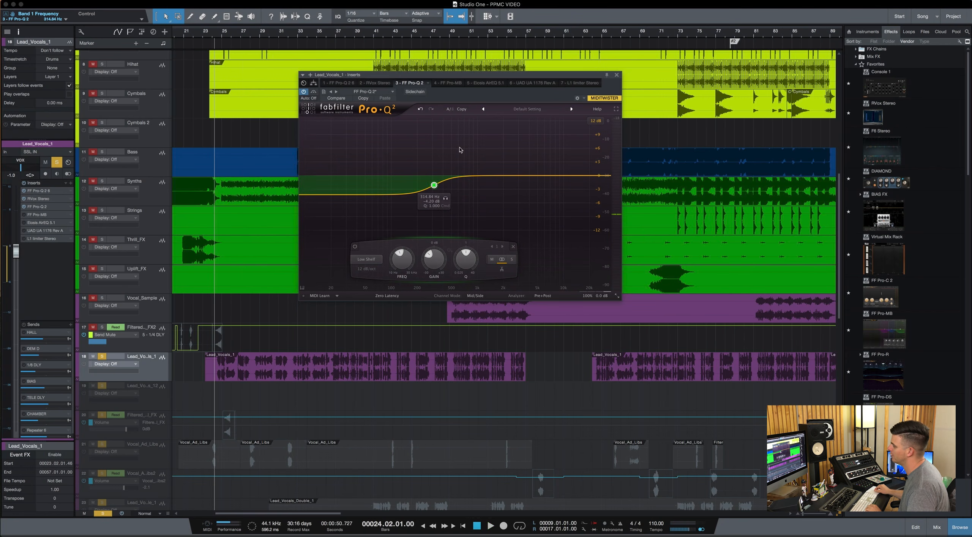
Compare the lead vocal during playback with the third-slot Pro-Q 2 bypassed and active.
key(space)
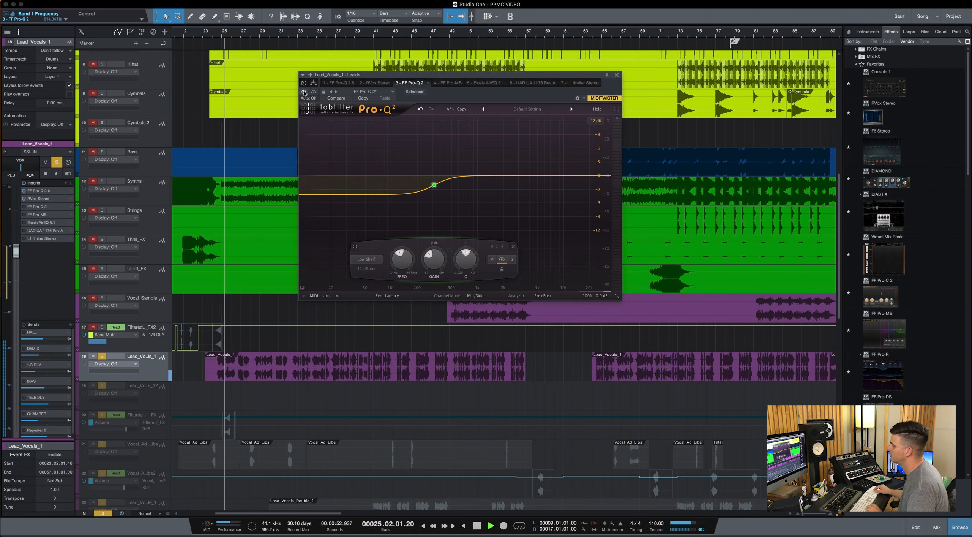
click(304, 92)
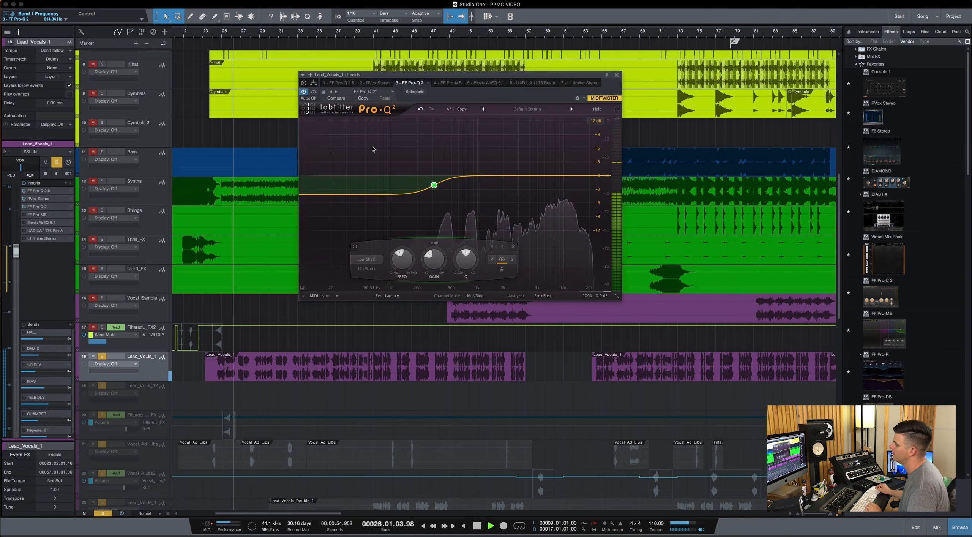
key(space)
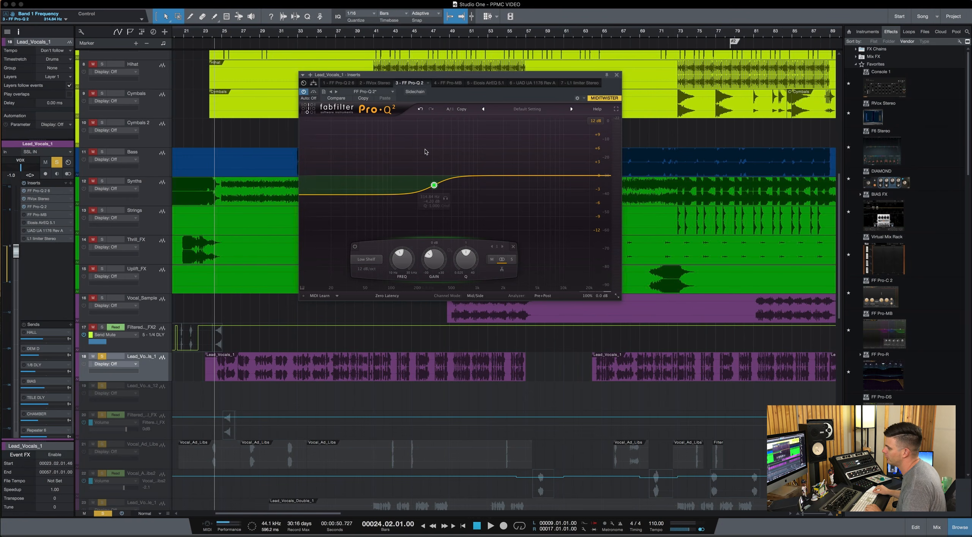
Open Pro-MB on the lead vocal and add an upper-mid compression band with its high crossover at about 7.4 kHz.
click(617, 75)
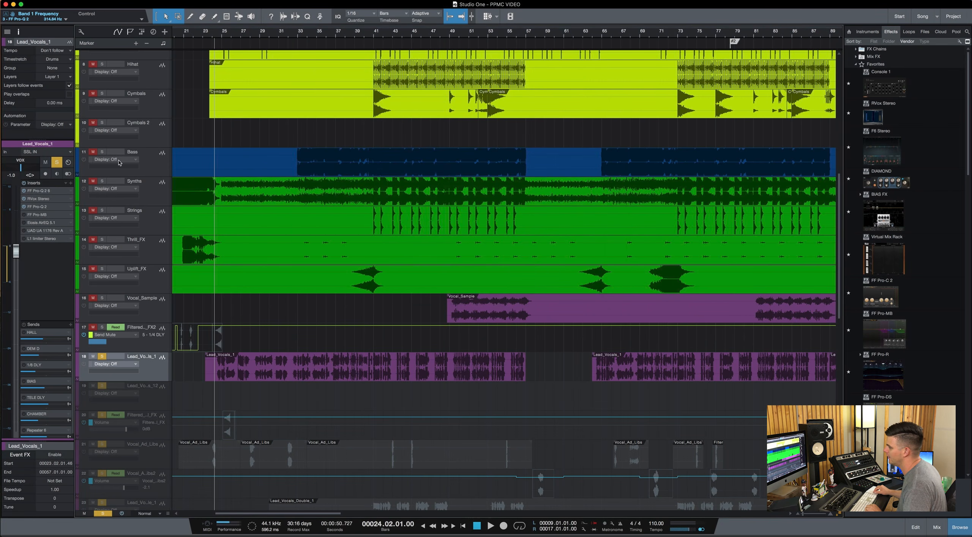
click(43, 215)
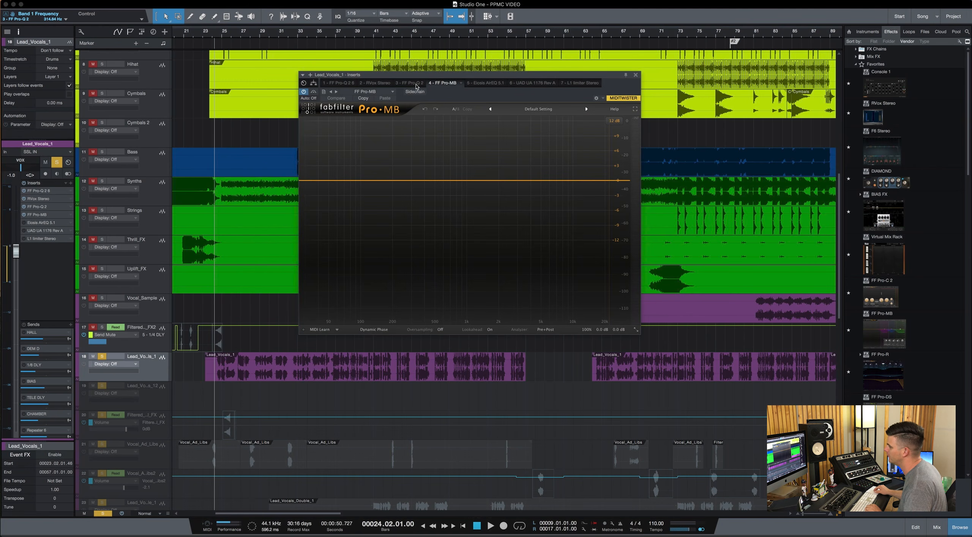
drag(458, 77, 390, 58)
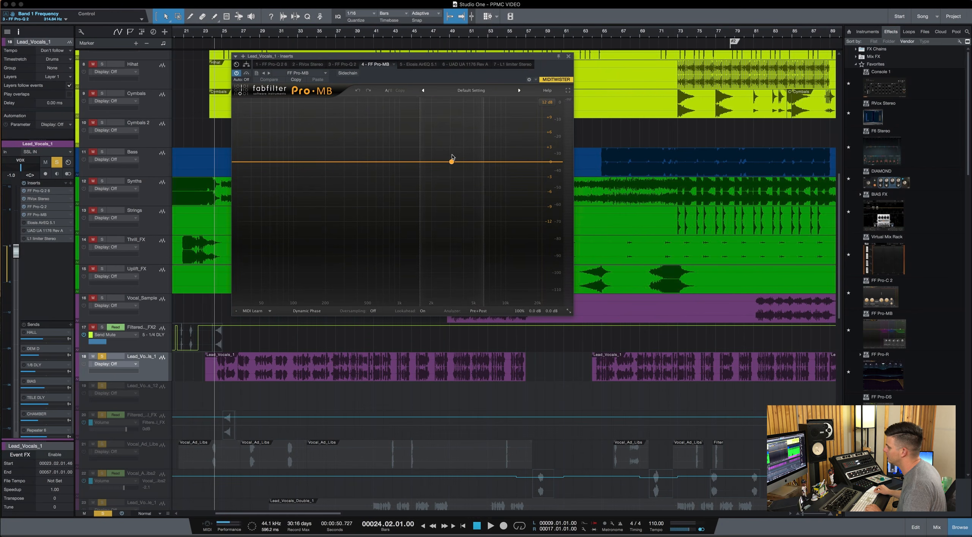
click(464, 161)
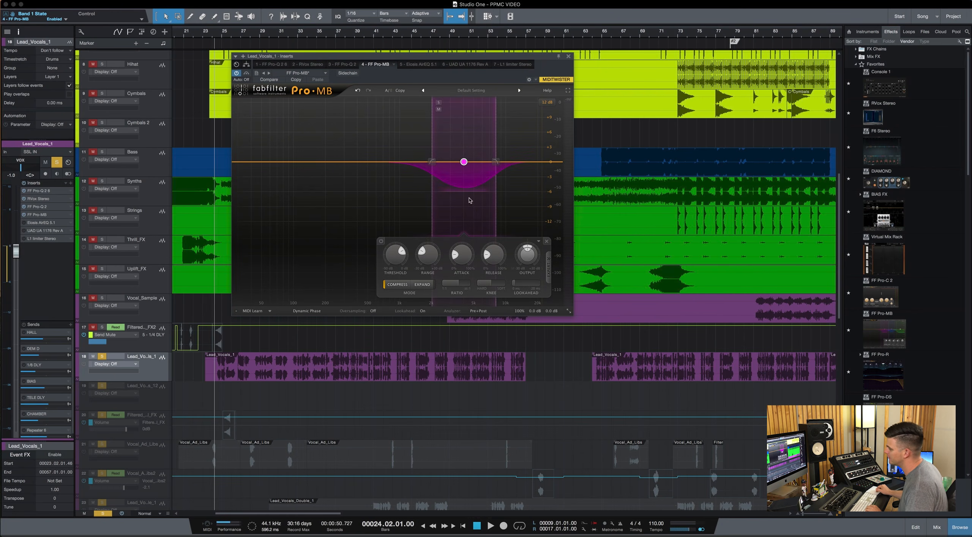
drag(496, 163, 493, 164)
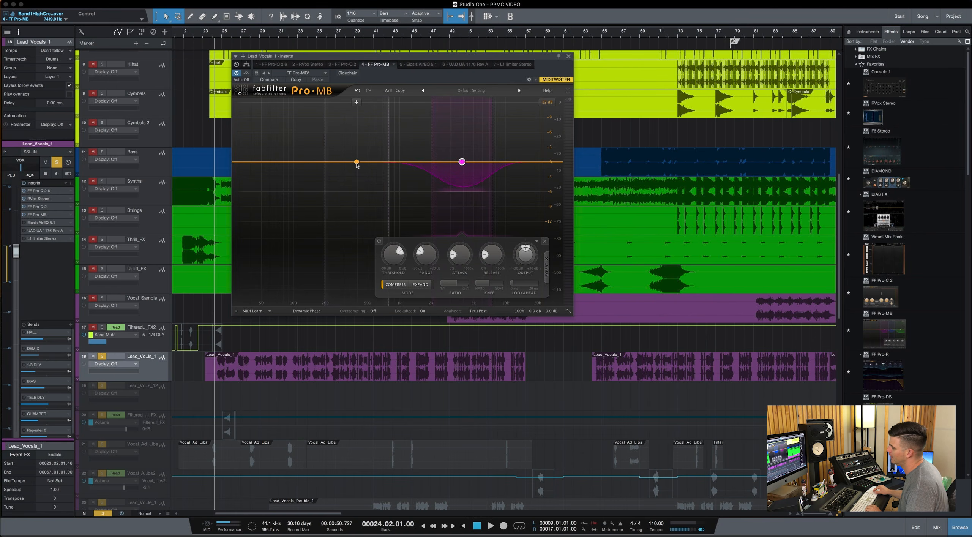
Add a low-mid band spanning about 200 to 500 Hz and a high band above the upper-mid band in Pro-MB.
drag(357, 163, 351, 164)
click(527, 162)
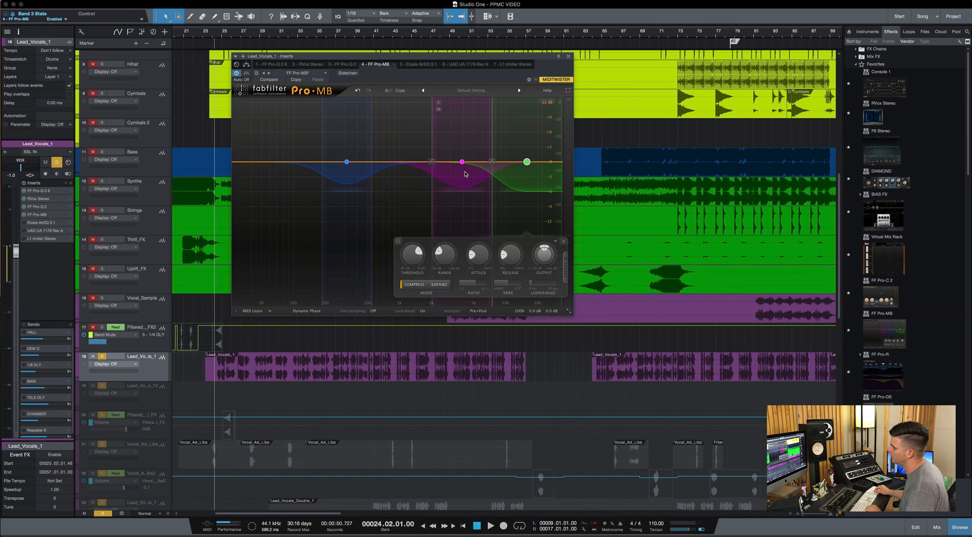
drag(508, 59, 519, 56)
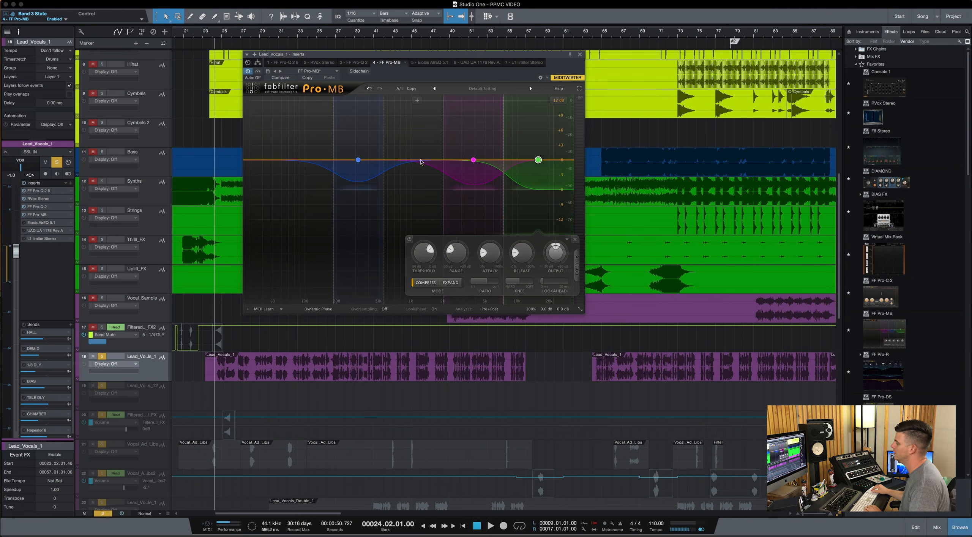
Audition the upper-mid band soloed during playback and set the high band's threshold to about -52.65 dB.
key(space)
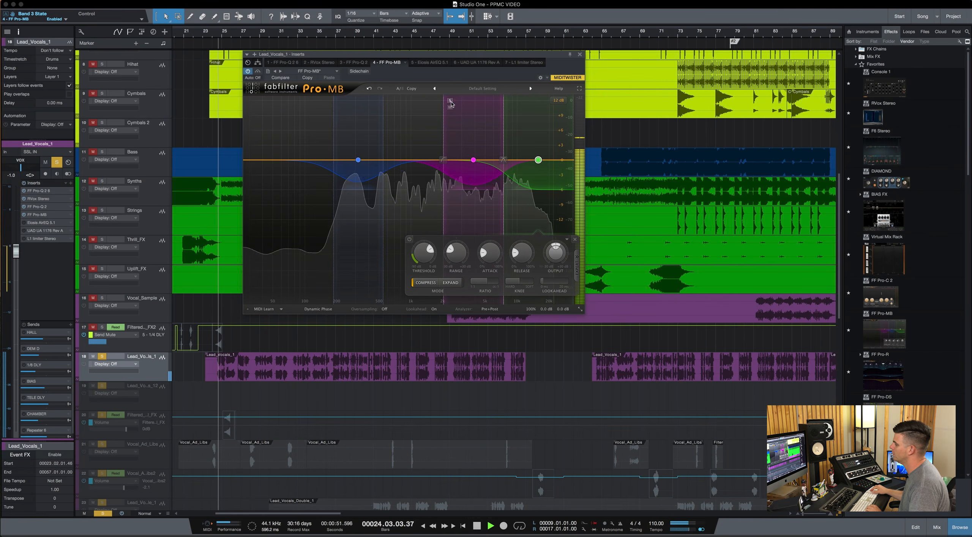
click(451, 100)
mouse_move(422, 262)
mouse_down()
mouse_move(420, 282)
mouse_move(422, 248)
mouse_up()
key(space)
key(space)
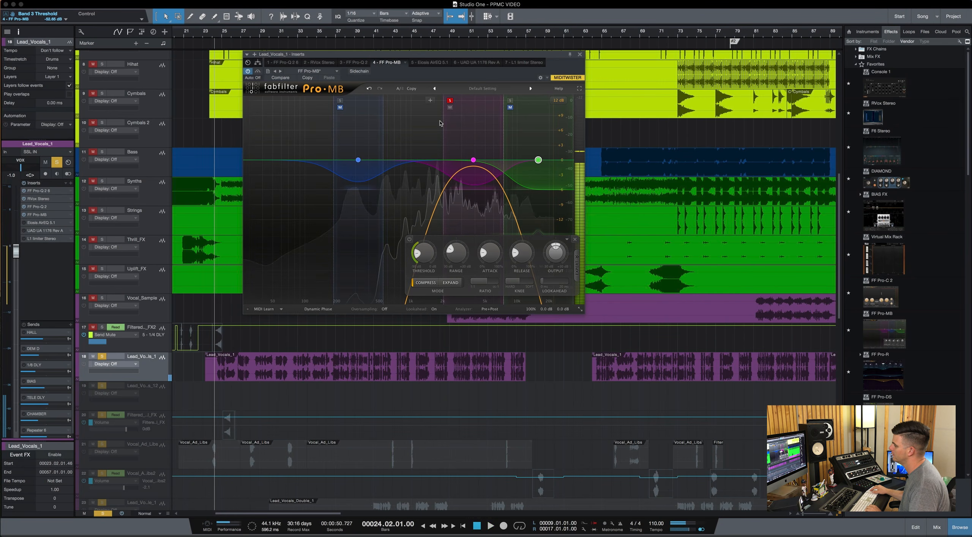
key(space)
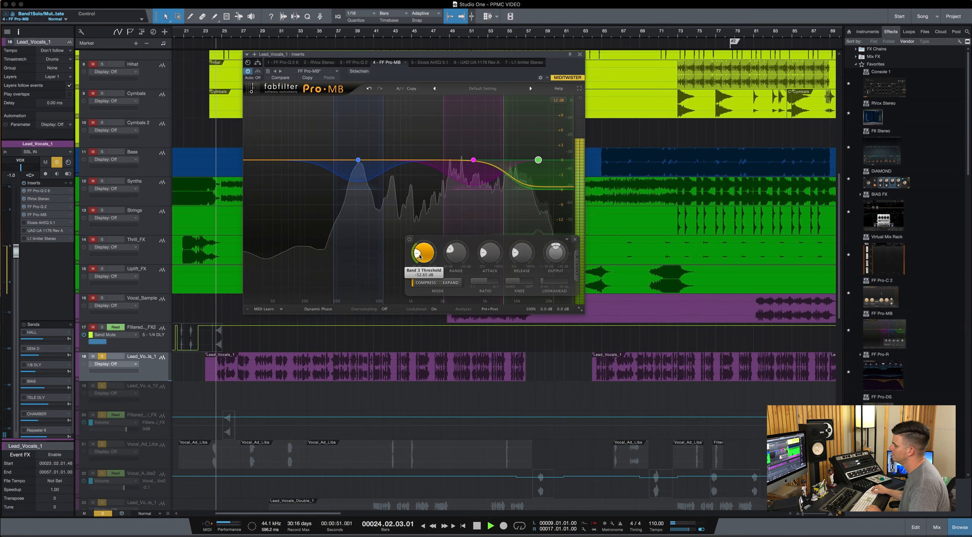
key(space)
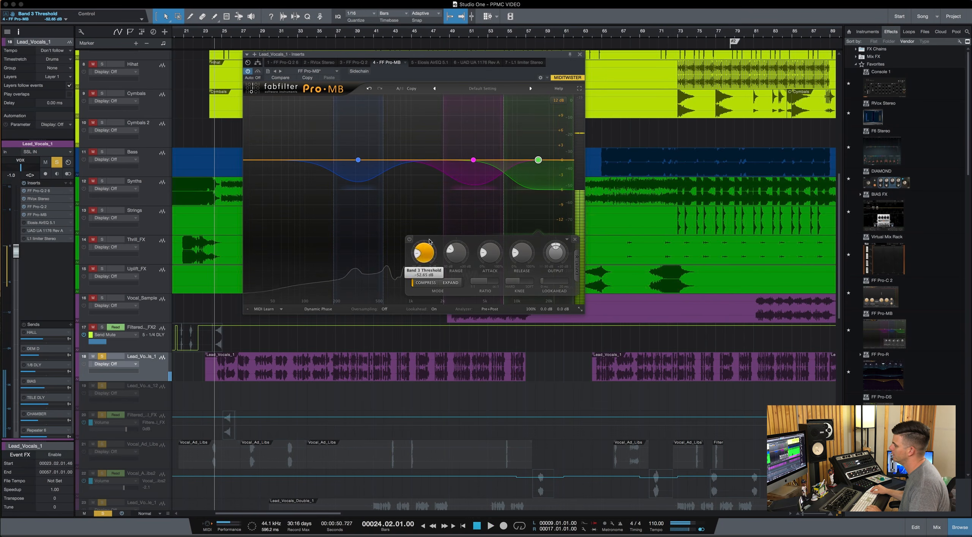
Disable the high band in Pro-MB and select the upper-mid band for editing.
click(409, 239)
click(474, 170)
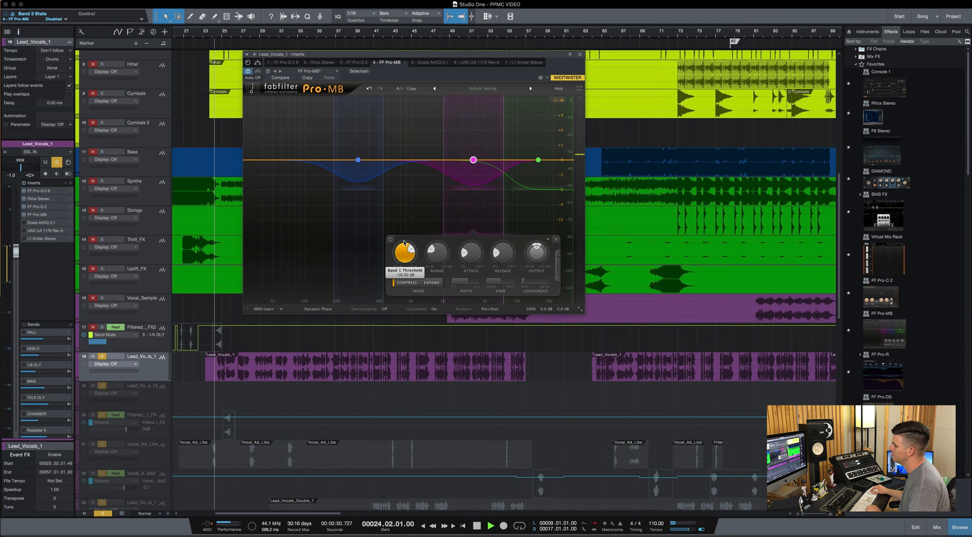
Set the upper-mid band's threshold to about -36.77 dB and re-enable the high band in Pro-MB.
mouse_move(405, 243)
mouse_down()
mouse_move(406, 284)
mouse_move(404, 262)
mouse_up()
key(space)
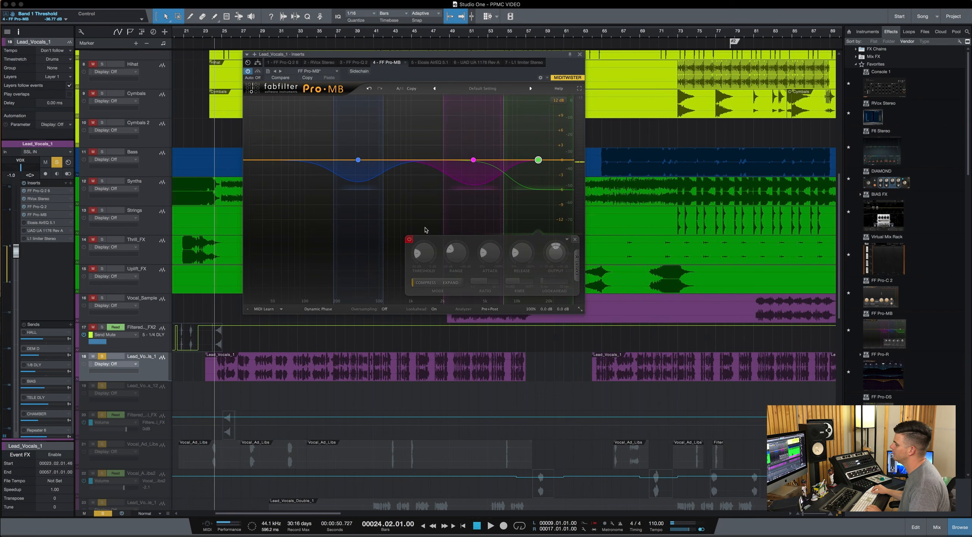
click(411, 240)
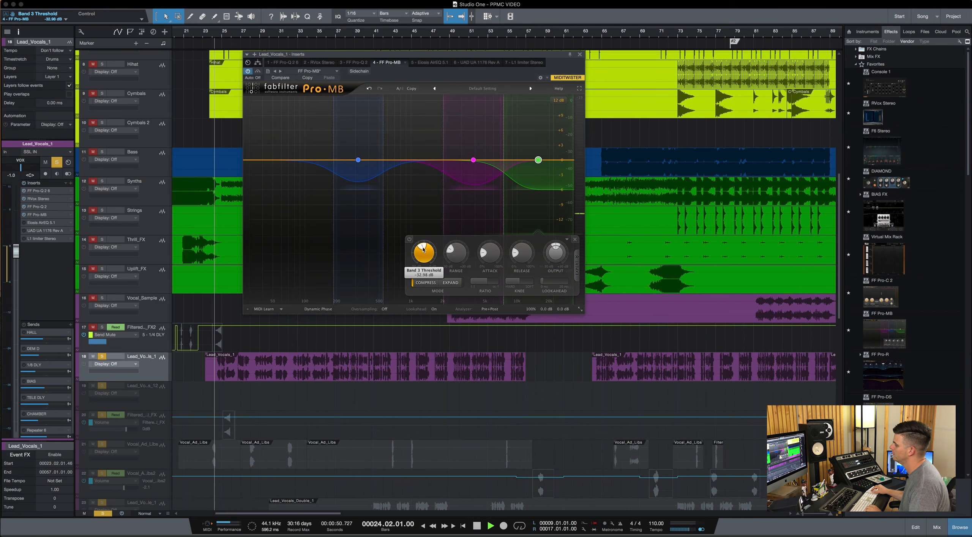
Set the high band's threshold to about -36.24 dB during playback of the vocal.
key(space)
drag(424, 249, 422, 251)
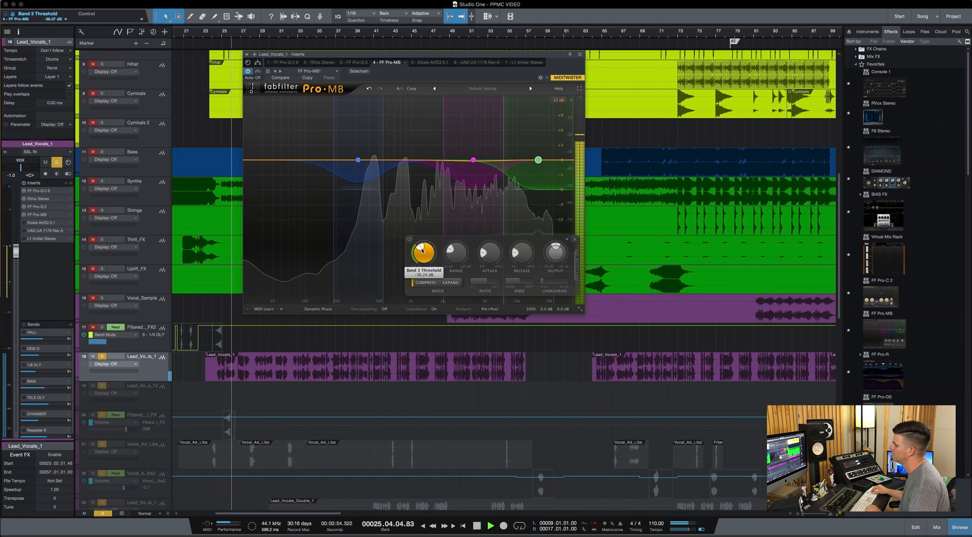
key(space)
Extend the low-mid band's upper crossover to a higher frequency and set the band's threshold to about -34.85 dB during playback.
click(358, 160)
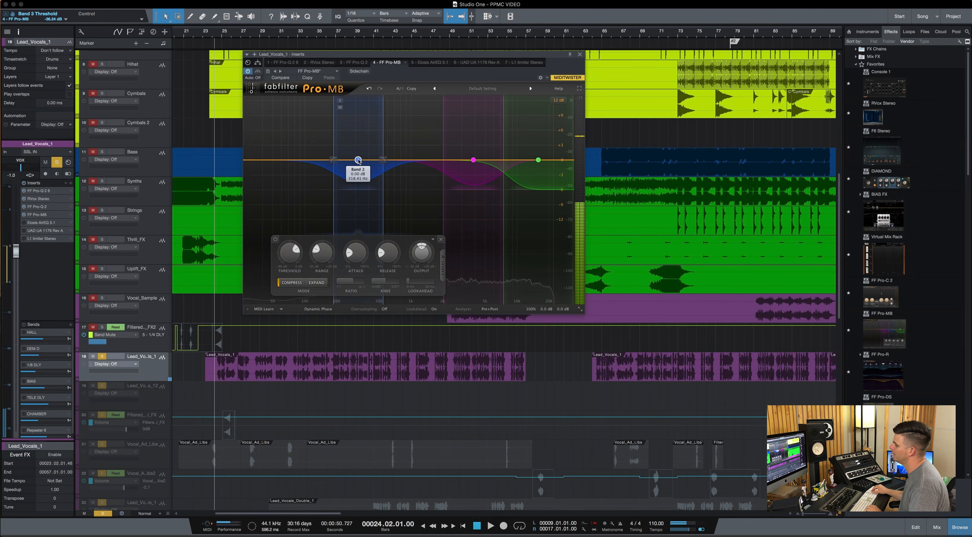
drag(387, 161, 367, 161)
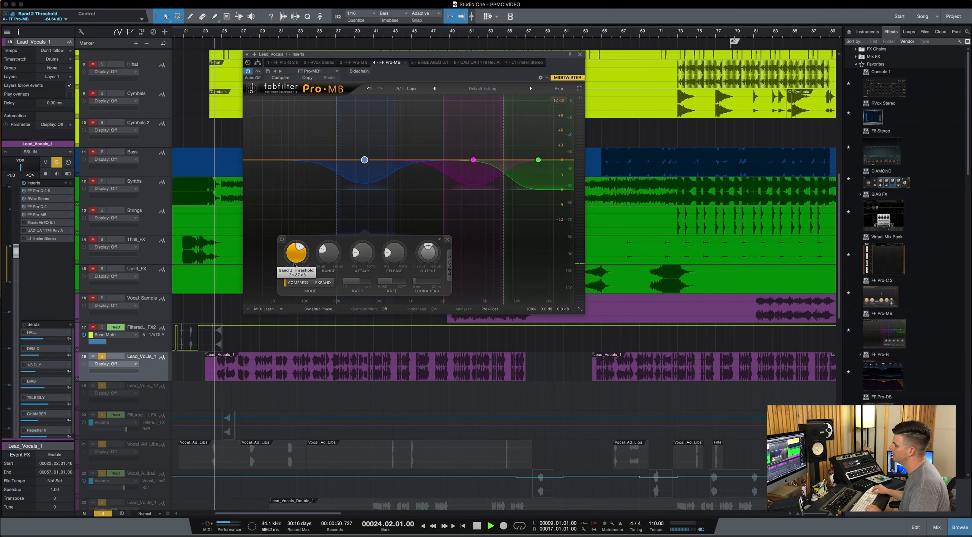
drag(295, 264, 295, 263)
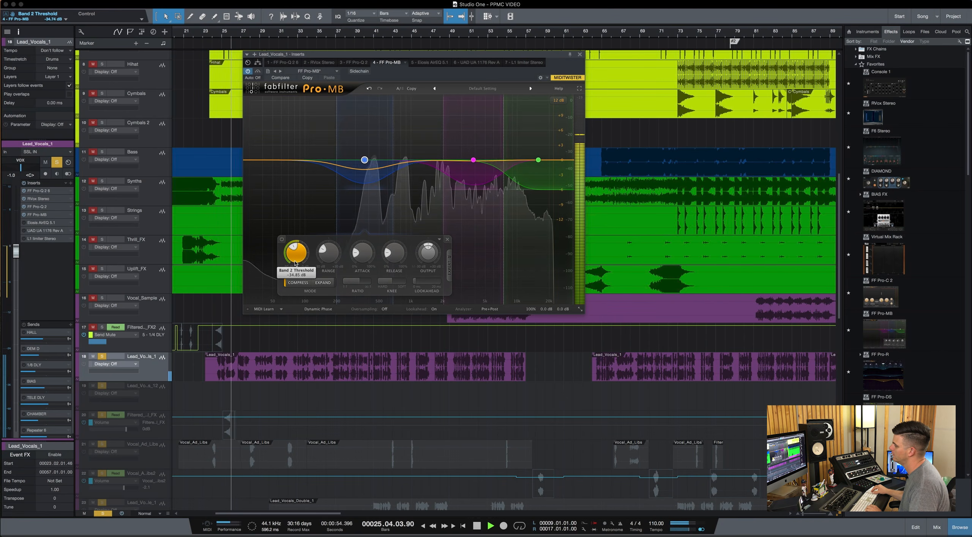
key(space)
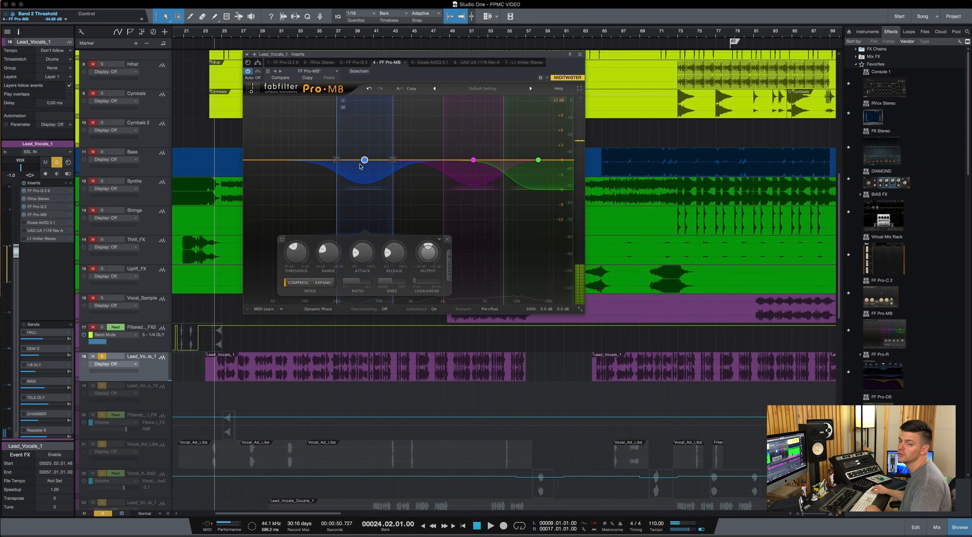
Raise the low-mid band's output level by about 1.87 dB and audition the vocal.
drag(366, 160, 365, 151)
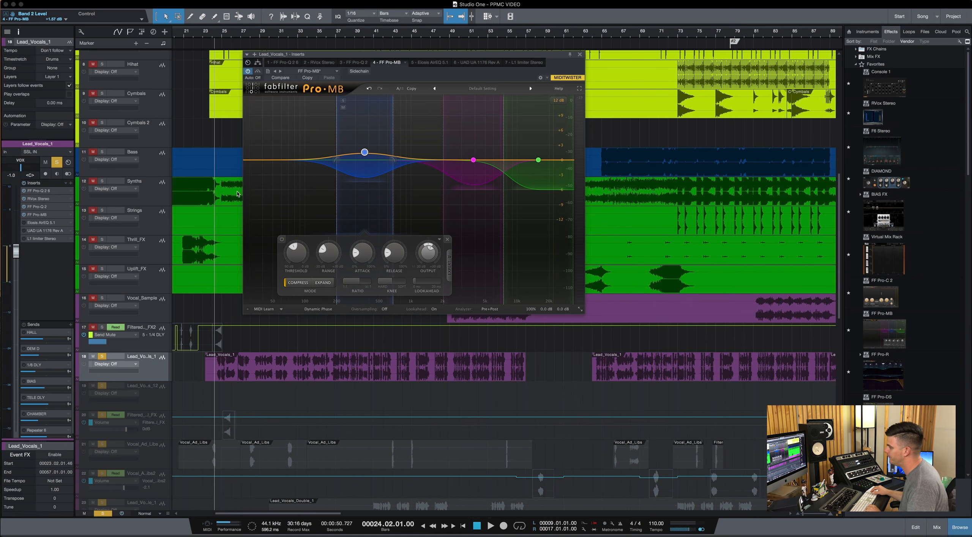
key(space)
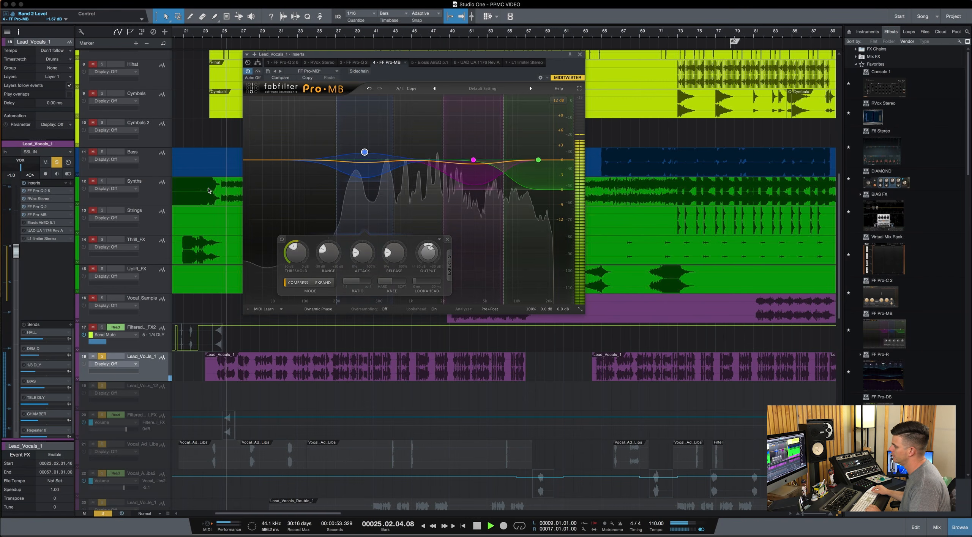
key(space)
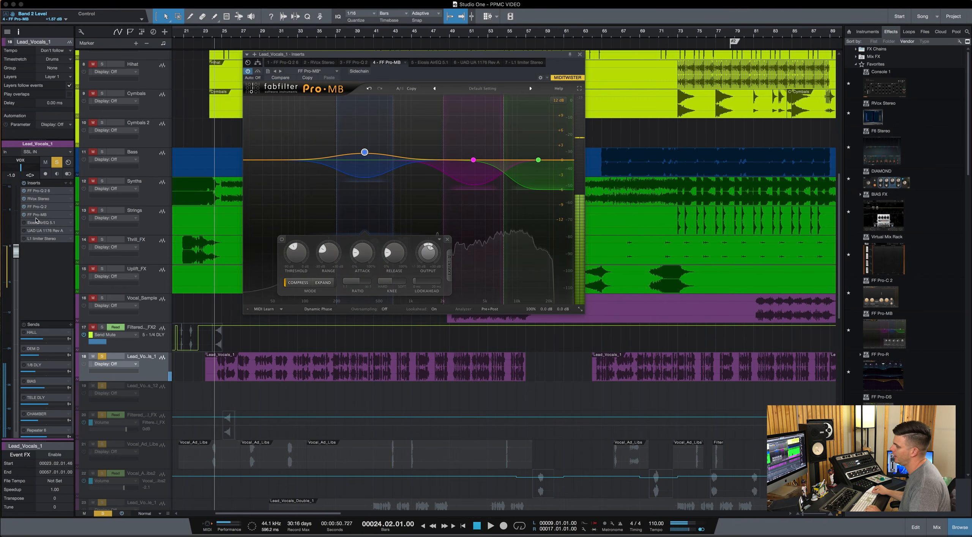
Open the Eiosis AirEQ insert on the lead vocal, activate it and reposition its window.
click(43, 223)
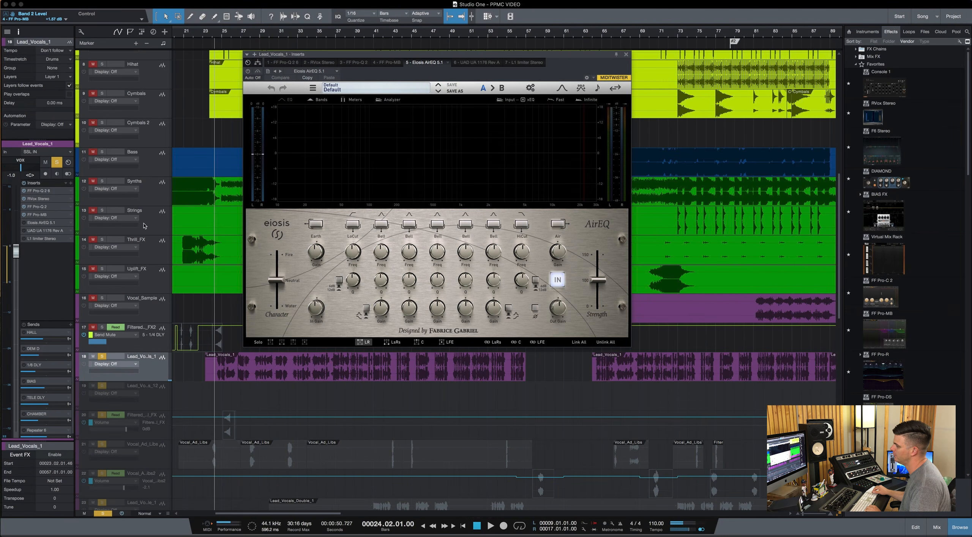
click(25, 223)
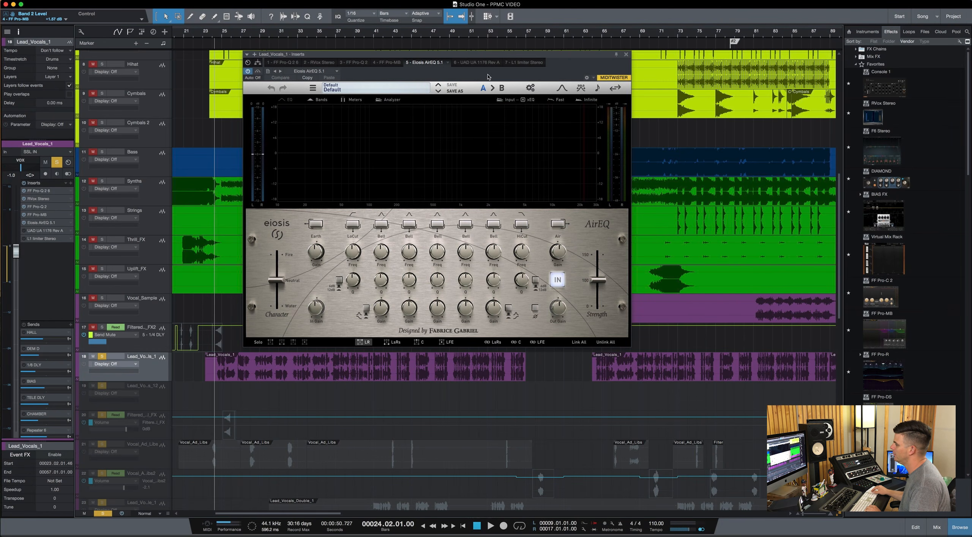
drag(535, 54, 451, 42)
Add a slight Air band boost in AirEQ while the vocal plays.
key(space)
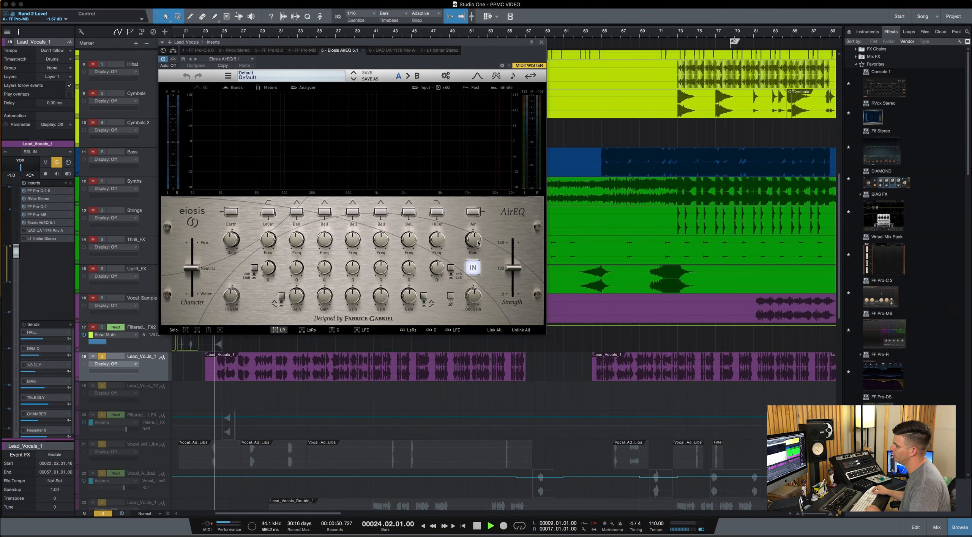
click(476, 213)
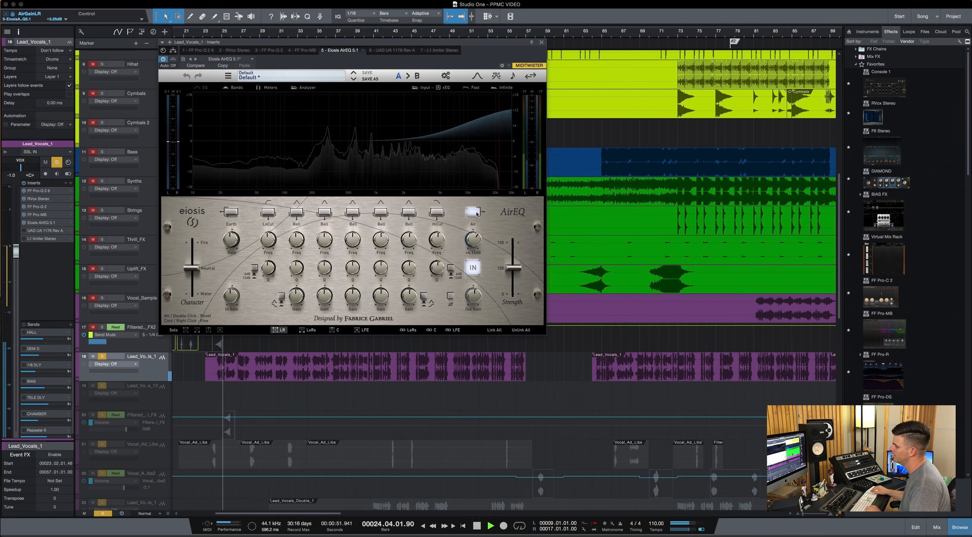
drag(476, 212, 474, 228)
key(space)
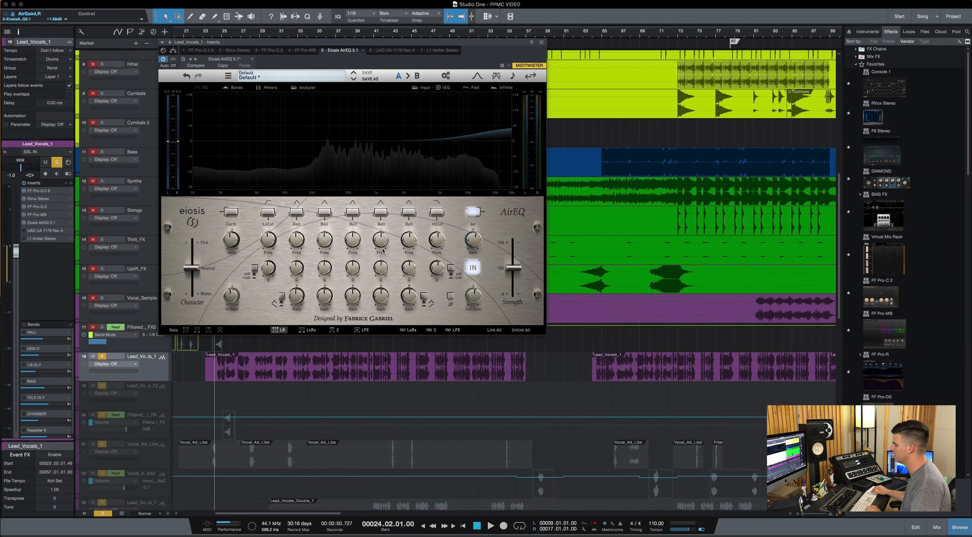
Raise the fourth bell band's frequency in AirEQ, cut it by about 1.06 dB and set its Q to about 1.50 during playback.
drag(384, 240, 386, 228)
key(space)
drag(380, 300, 380, 309)
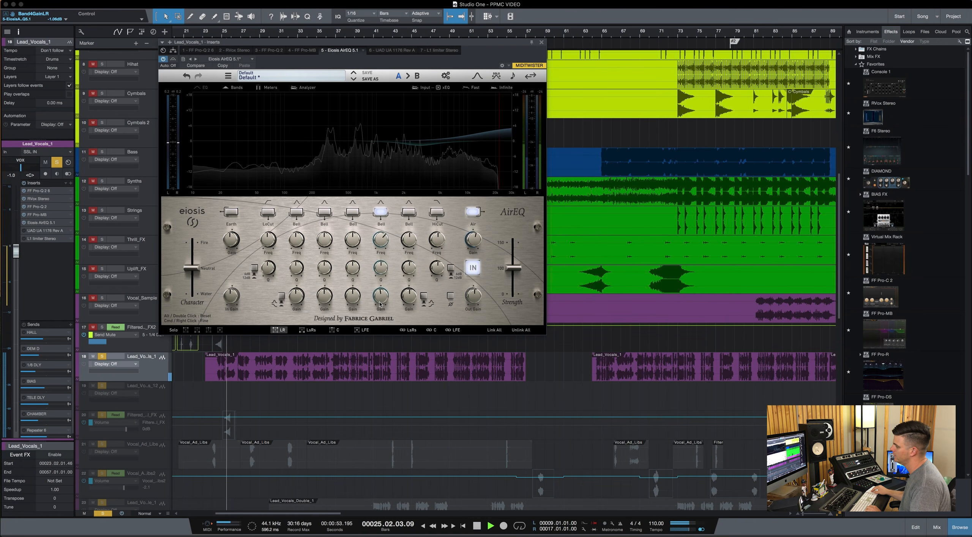
drag(383, 268, 386, 251)
key(space)
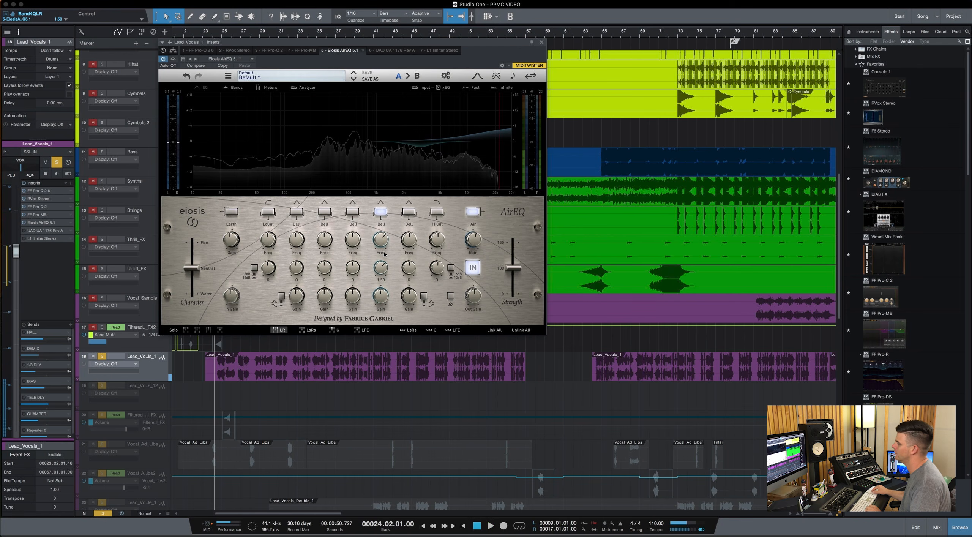
Load the Vocal Balance preset from the Instruments category in AirEQ.
drag(474, 42, 517, 43)
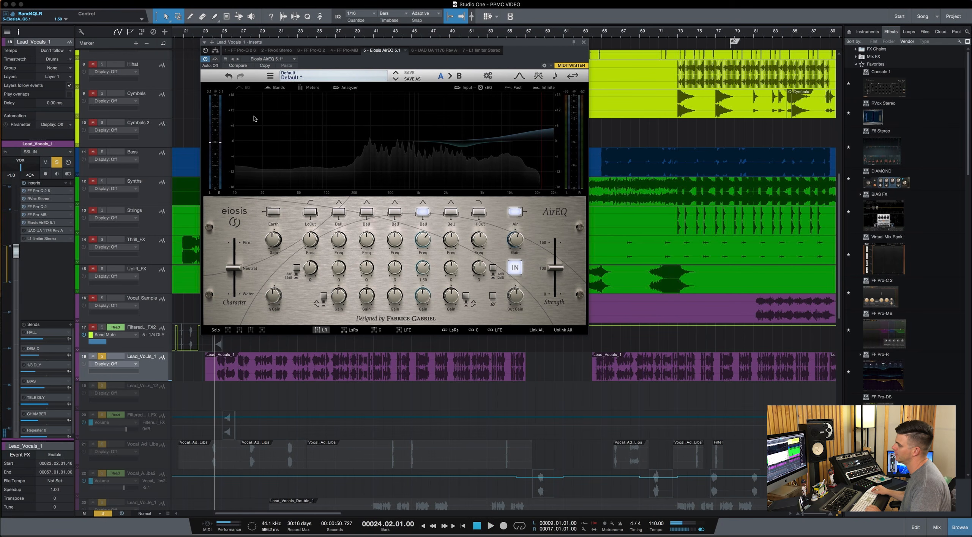
click(300, 77)
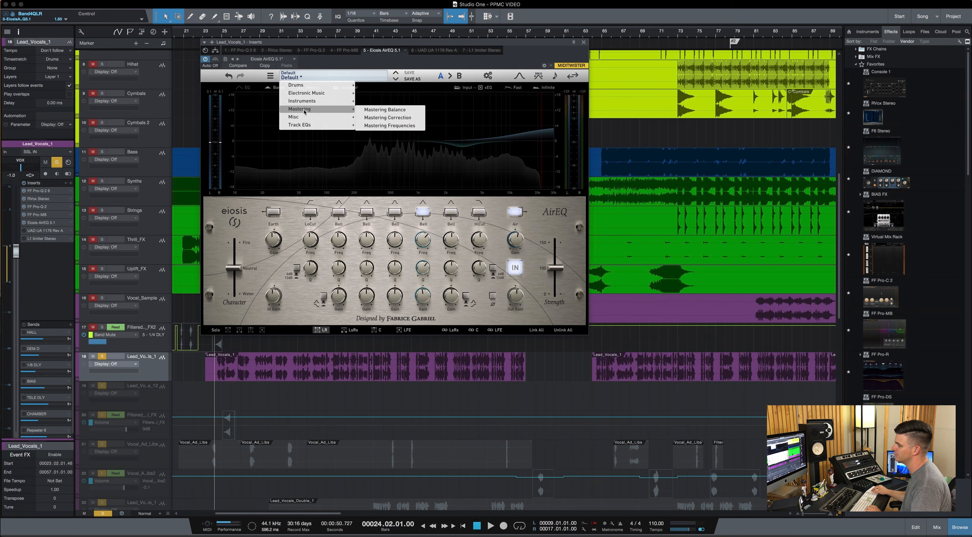
mouse_move(307, 104)
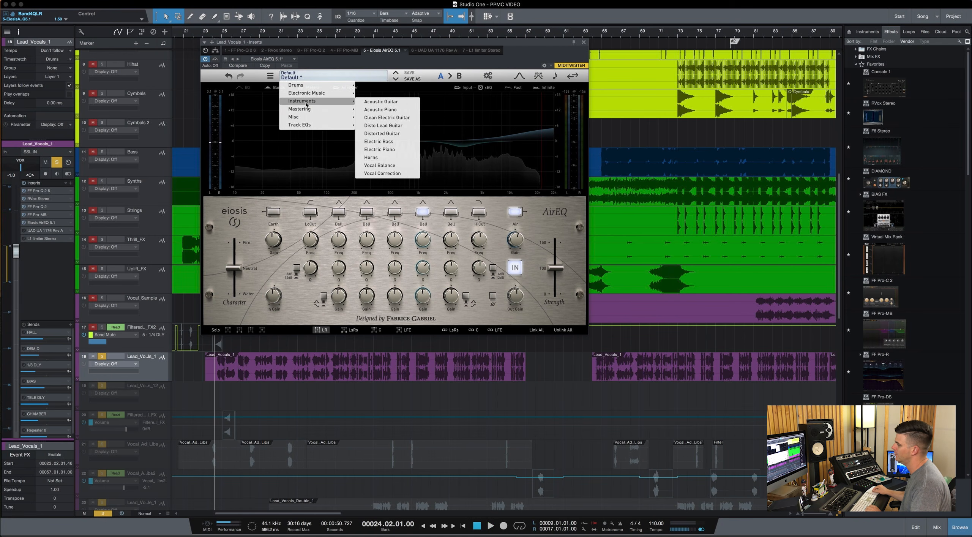
click(386, 166)
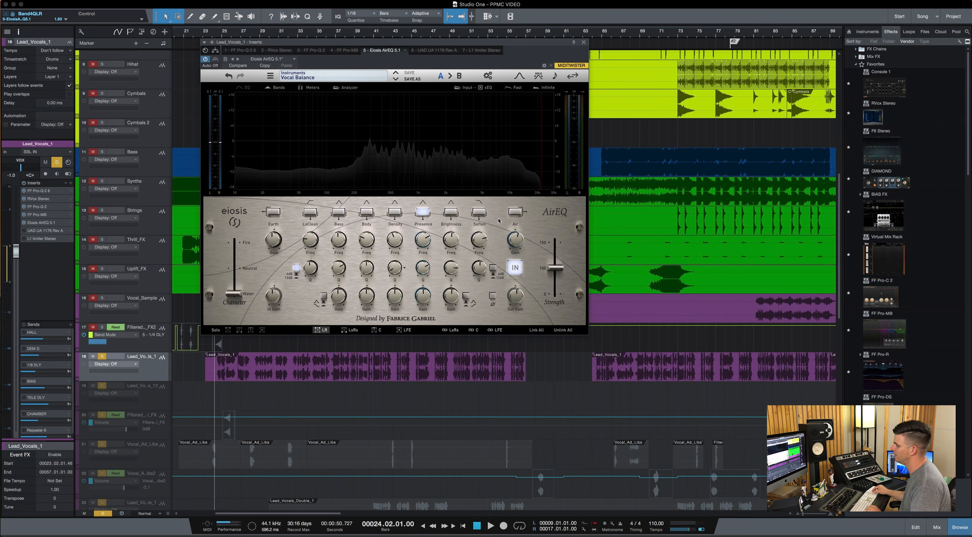
Boost the Air band by about 1.2 dB and the Presence band by about 1 dB in AirEQ.
drag(521, 245, 516, 232)
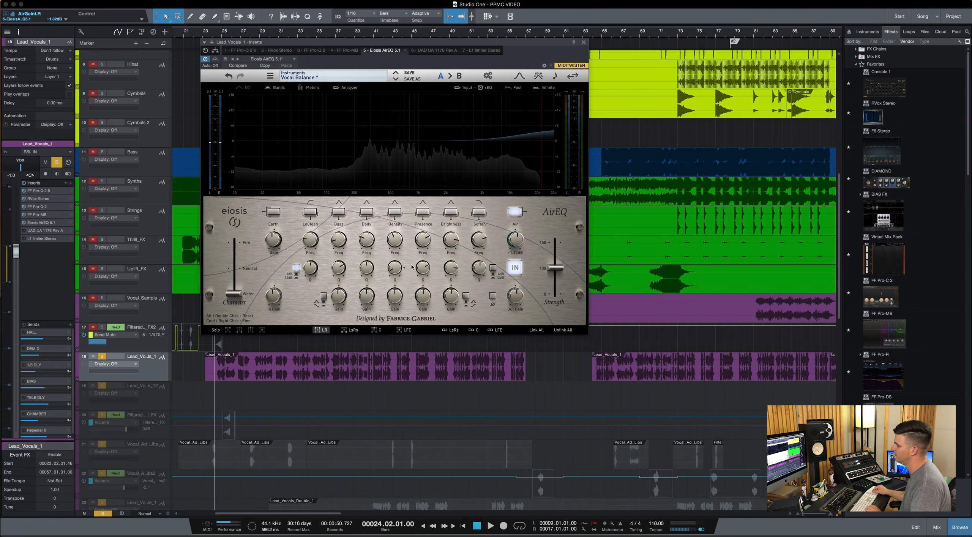
drag(423, 301, 422, 295)
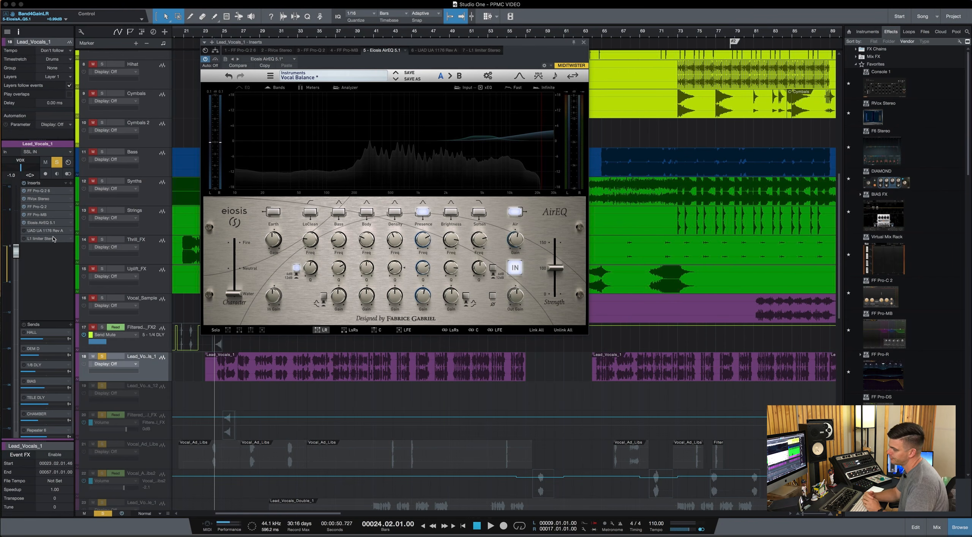
Show the lead vocal's insert routing and enlarge the window to reveal the whole chain with its splitter.
click(52, 192)
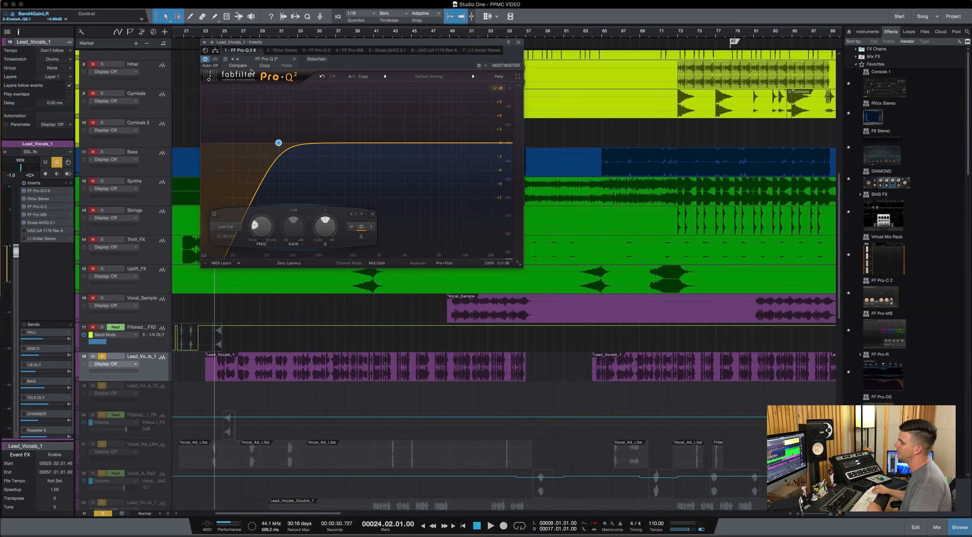
click(215, 51)
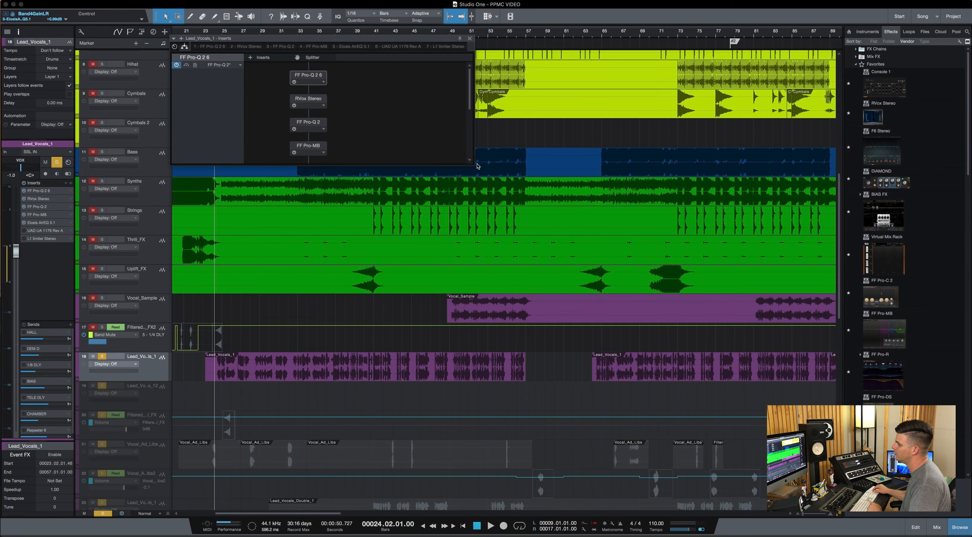
drag(473, 167, 590, 289)
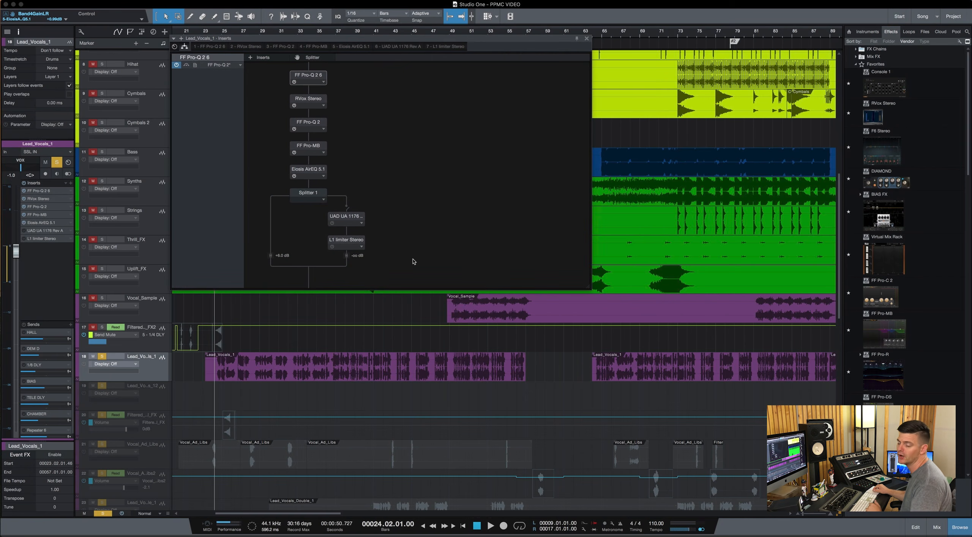
Inspect Splitter 1 and the UAD UA 1176 Rev A and L1 limiter on its second branch.
click(304, 196)
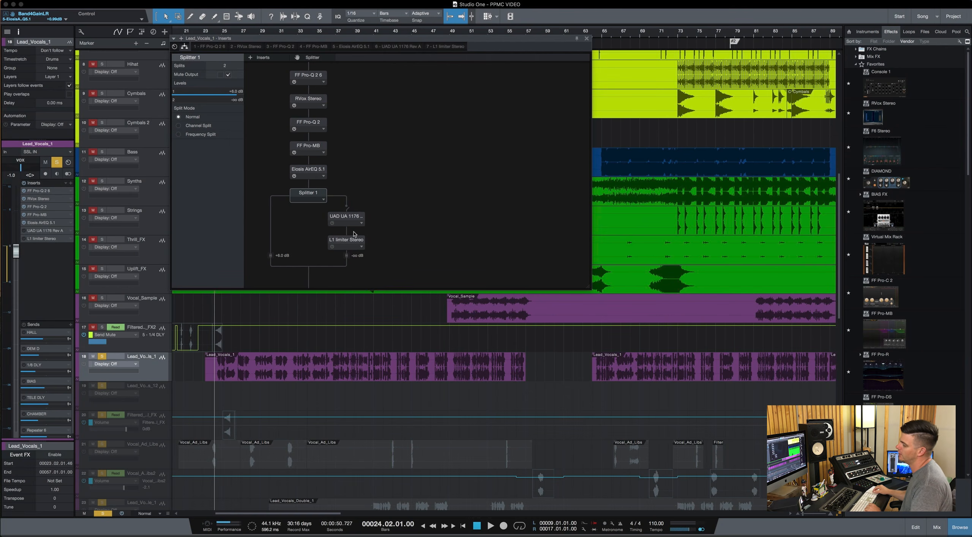
click(354, 220)
double_click(354, 220)
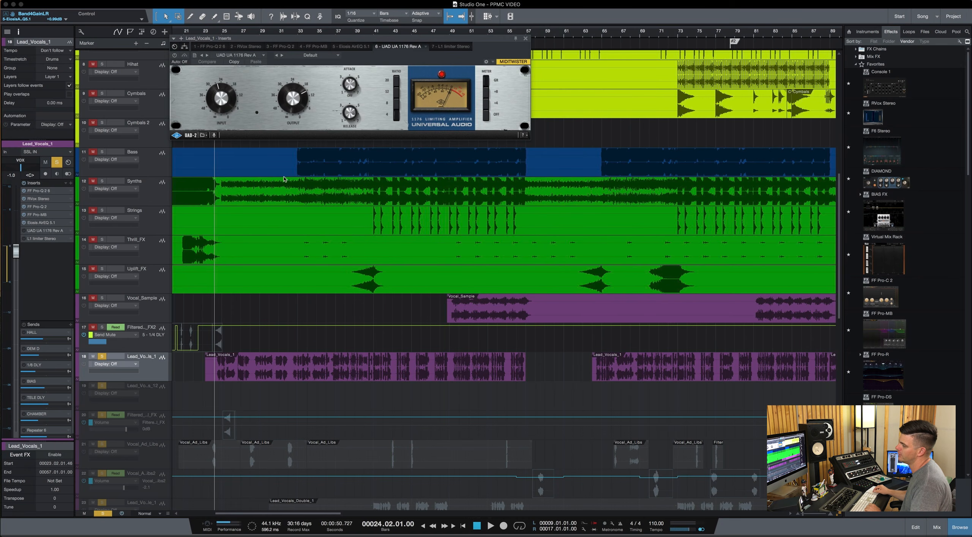
click(460, 47)
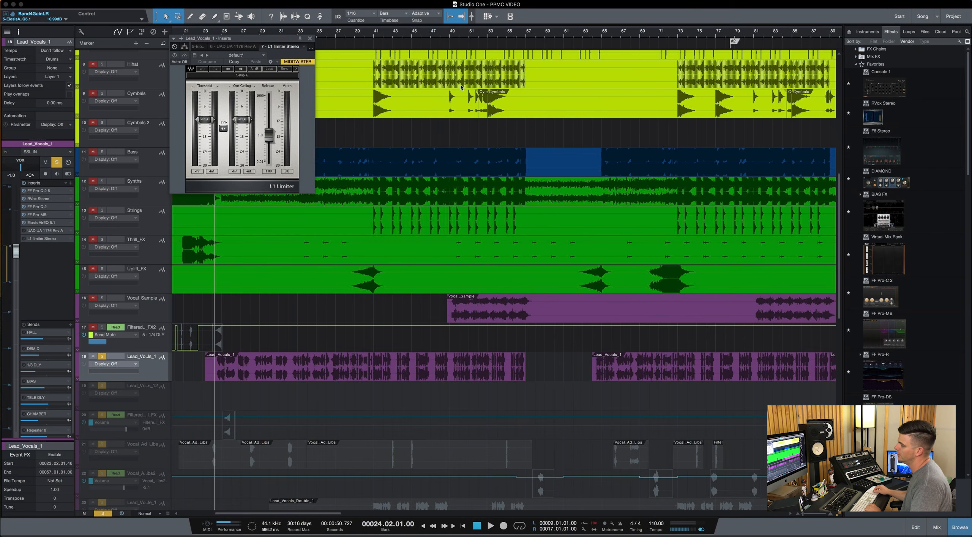
click(185, 47)
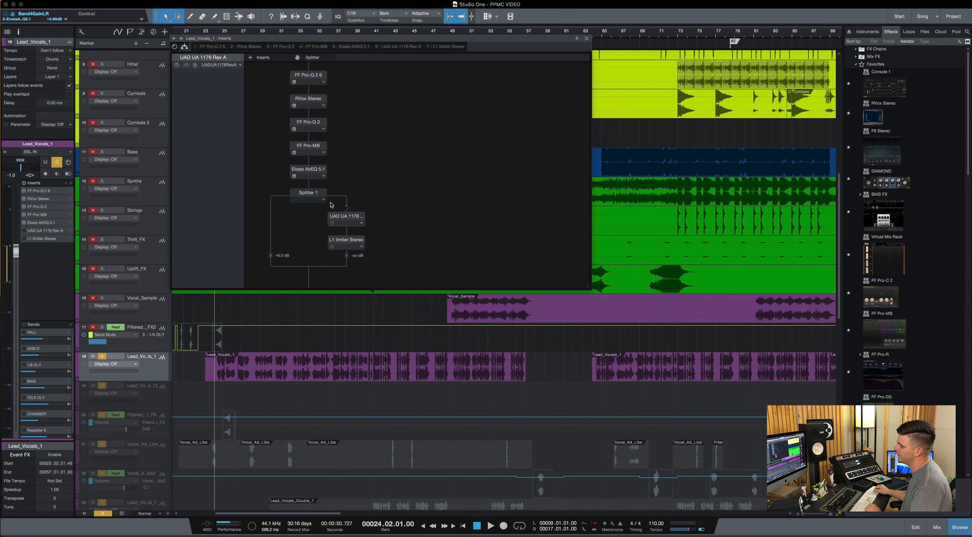
Unmute the second output of Splitter 1, set its level to about -7.5 dB and audition the blend.
click(316, 193)
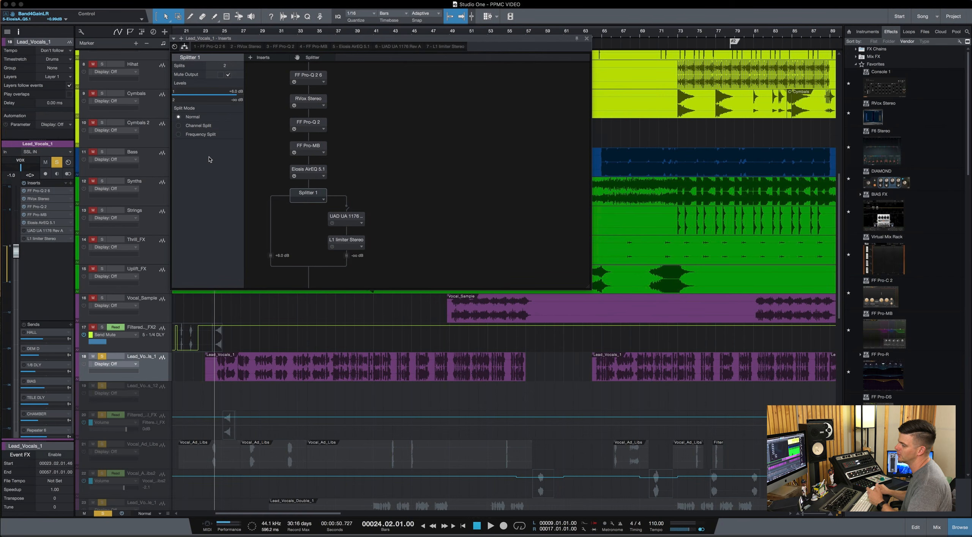
click(228, 76)
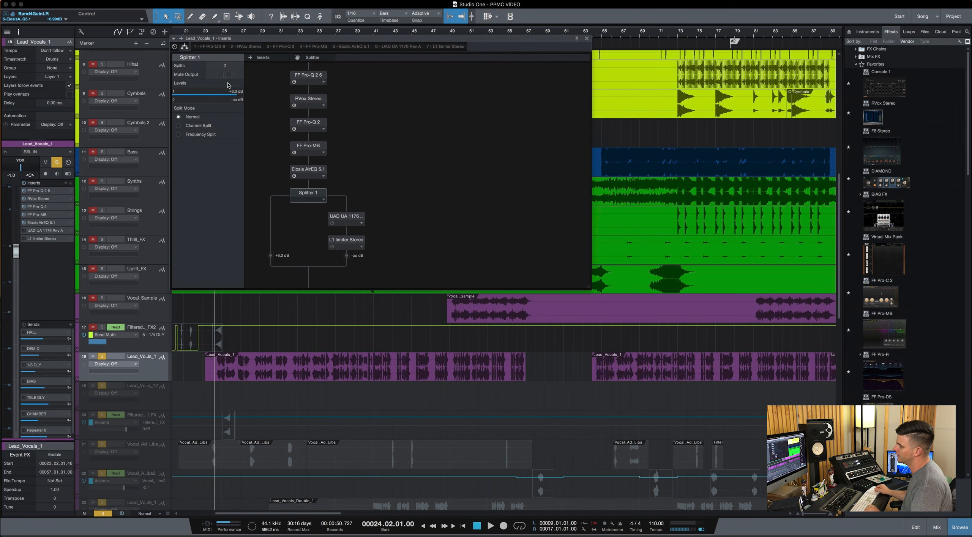
key(space)
drag(177, 106, 216, 108)
key(space)
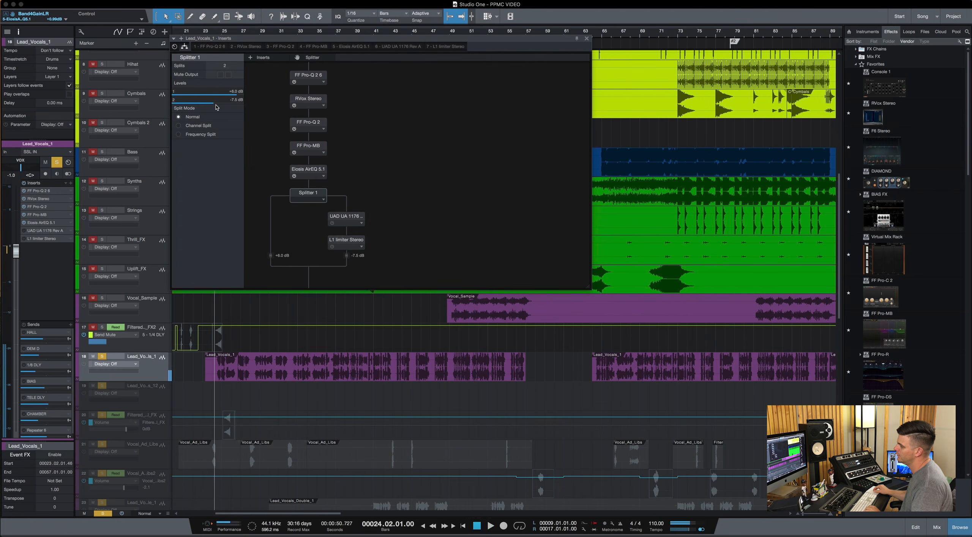
key(space)
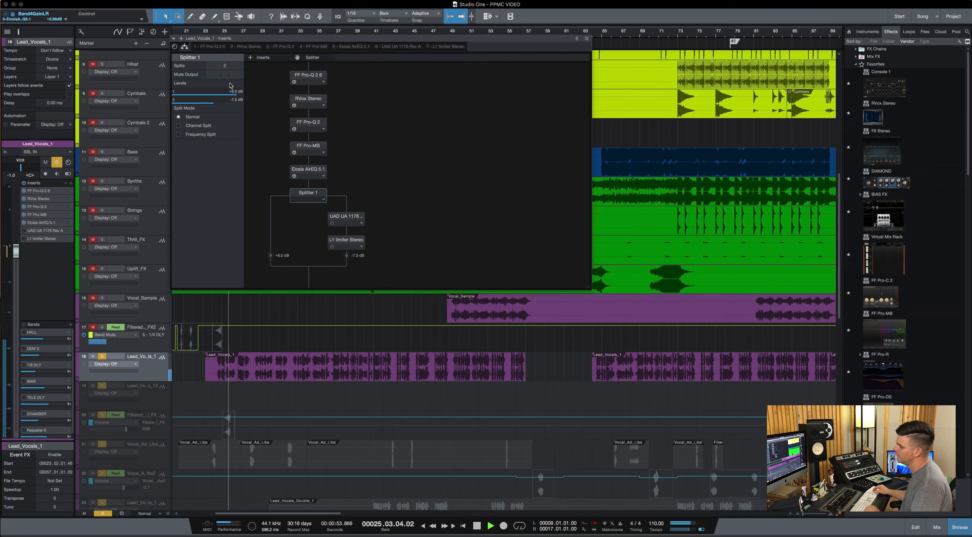
key(space)
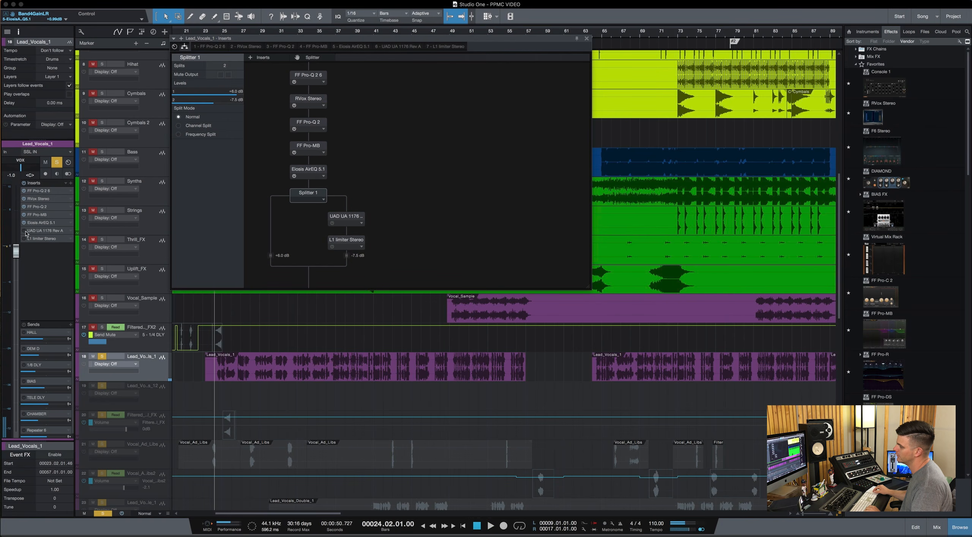
Set Splitter 1's second output level to -8.4 dB during playback and its first output level to +4.4 dB.
key(space)
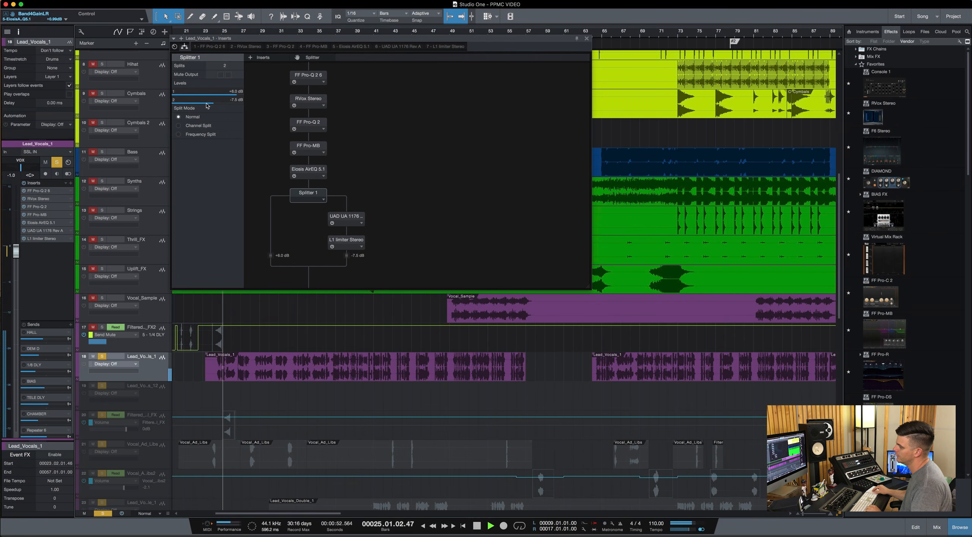
drag(206, 103, 204, 103)
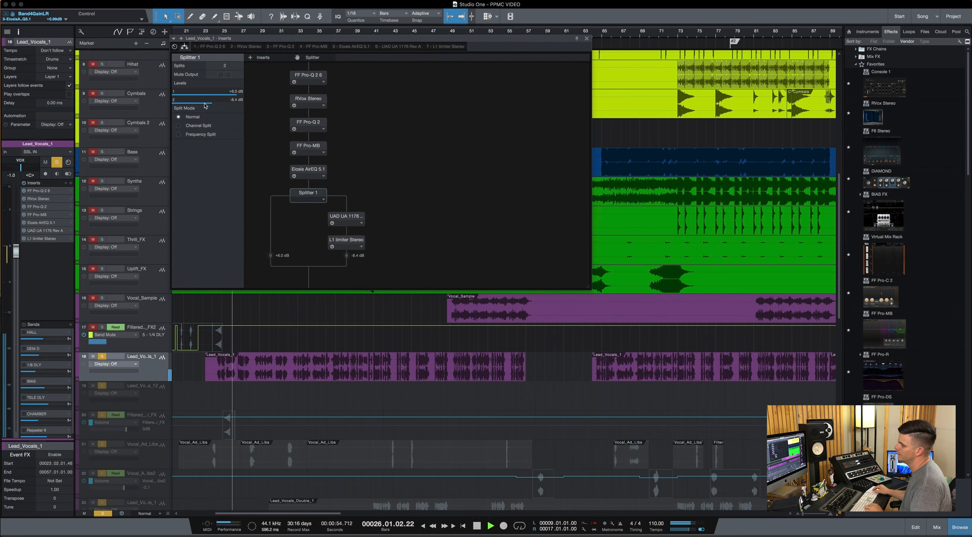
key(space)
drag(227, 97, 218, 105)
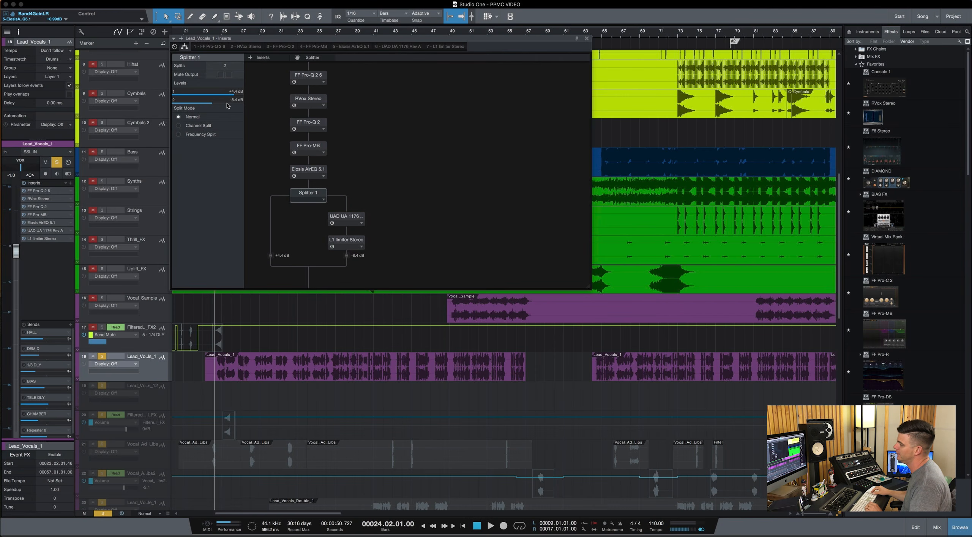
Audition the vocal with both Splitter 1 outputs active, mute the second output and compare the same passage.
key(space)
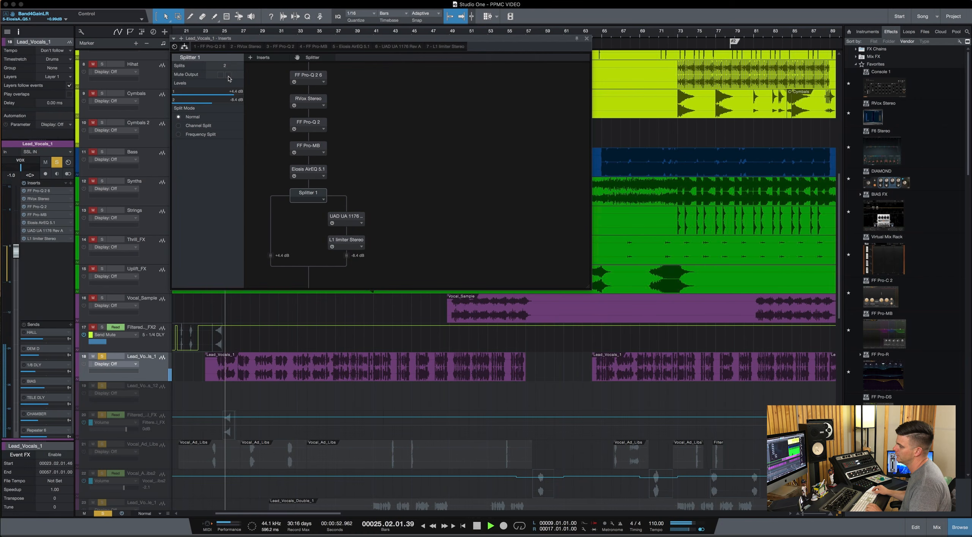
key(space)
click(228, 75)
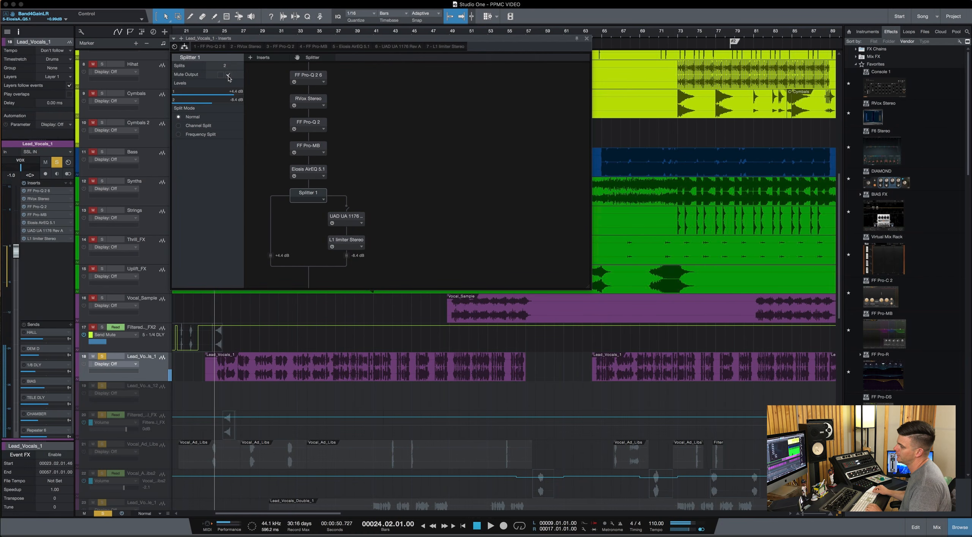
key(space)
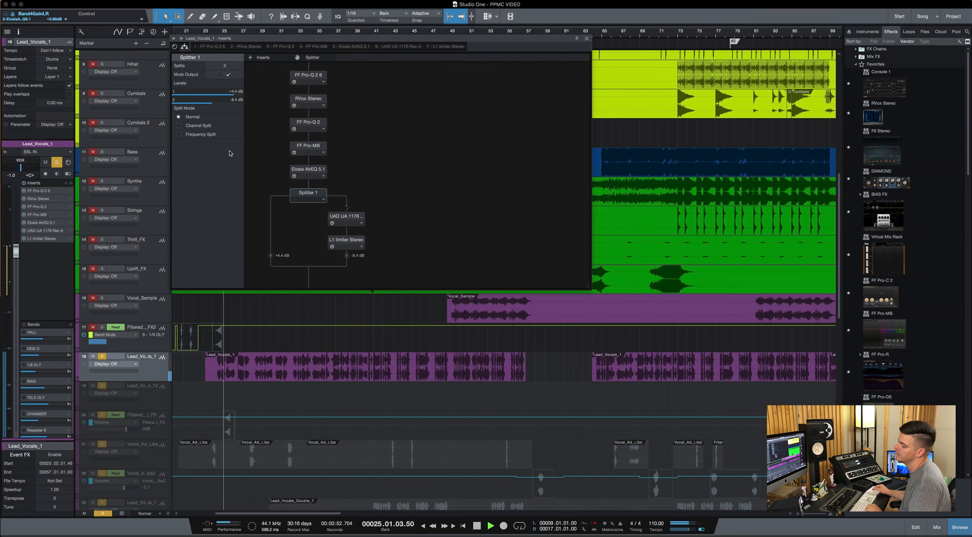
key(space)
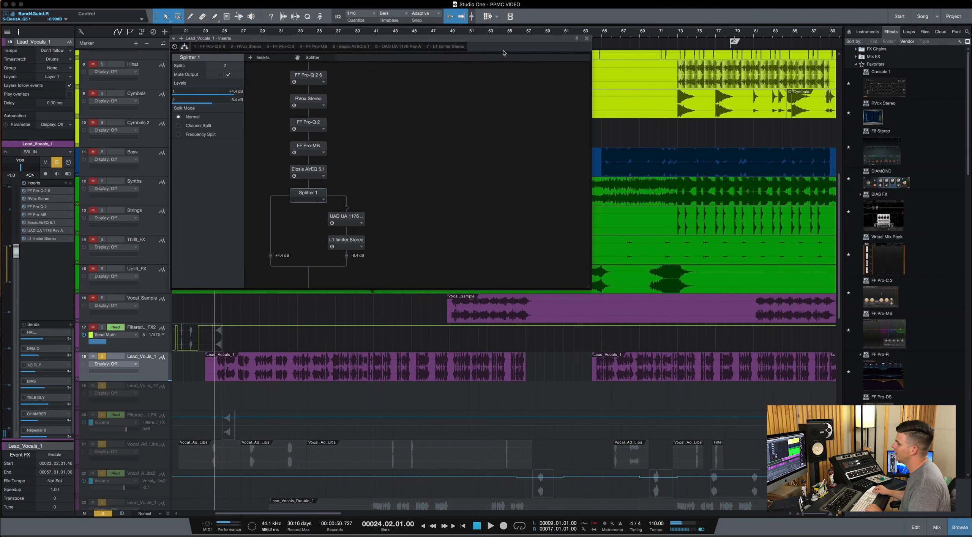
Close the insert routing window, enable the lead vocal's HALL send and audition the vocal with it.
click(587, 38)
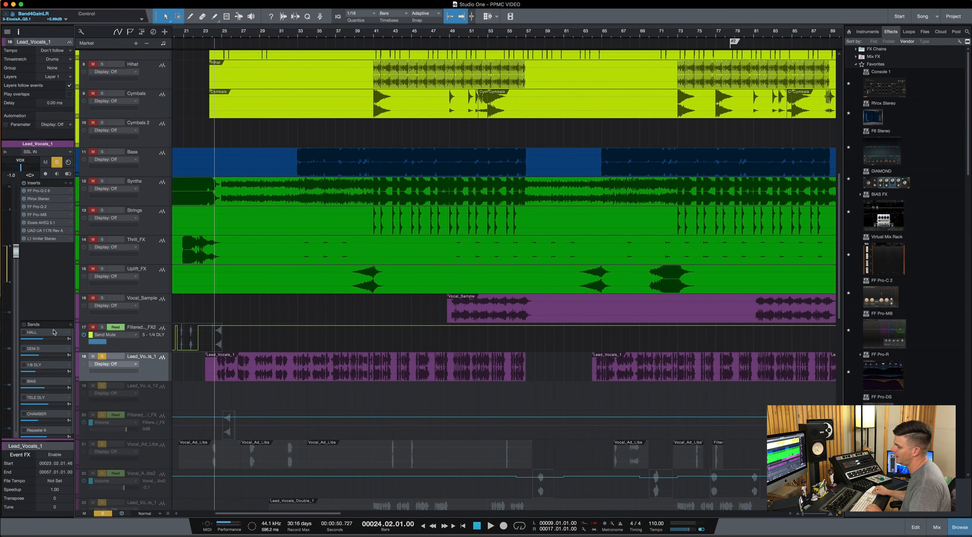
key(space)
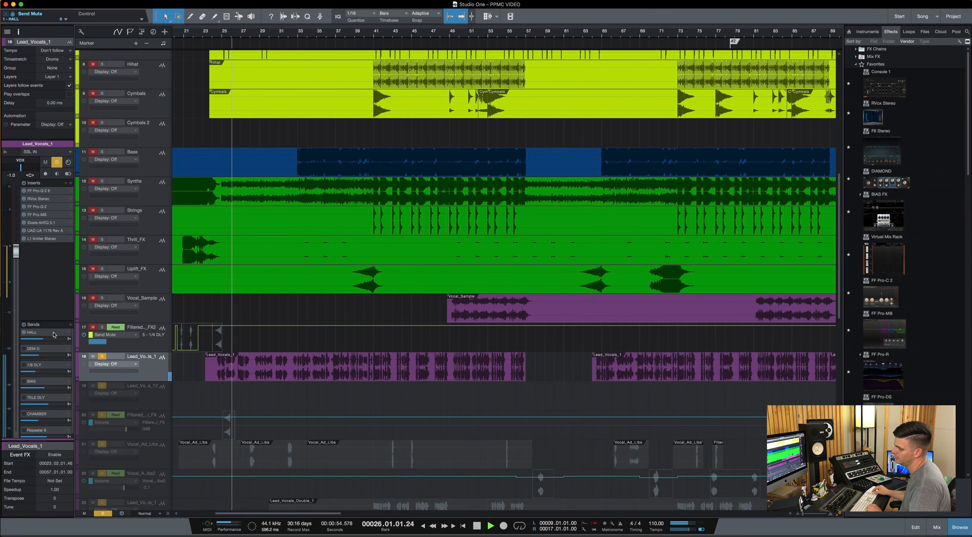
key(space)
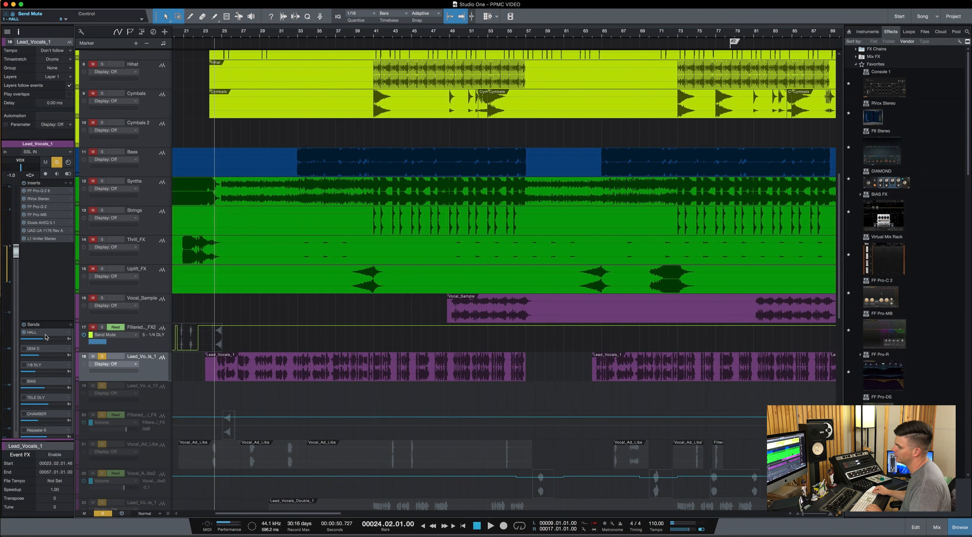
Open the HALL channel's Seventh Heaven Professional reverb and expand its advanced controls for inspection.
double_click(46, 337)
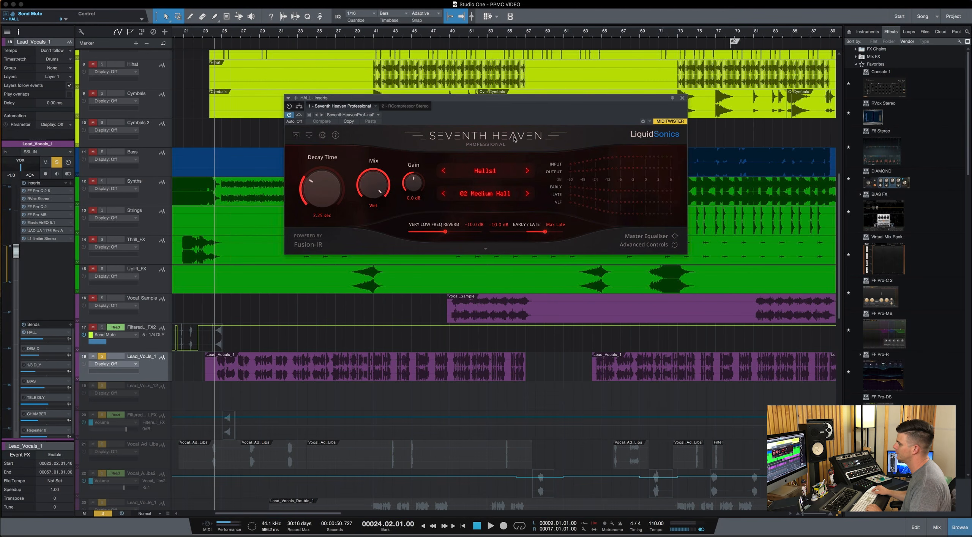
drag(530, 99, 421, 91)
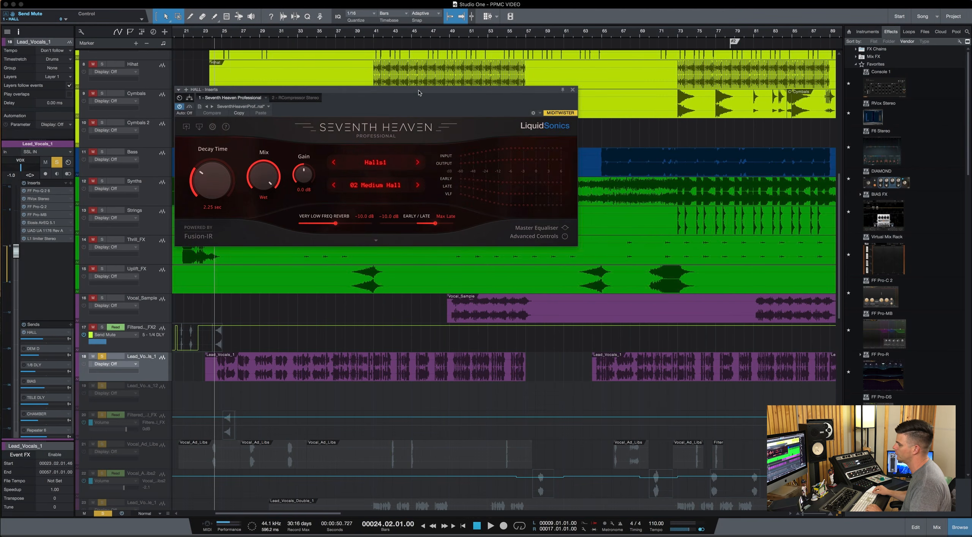
click(374, 242)
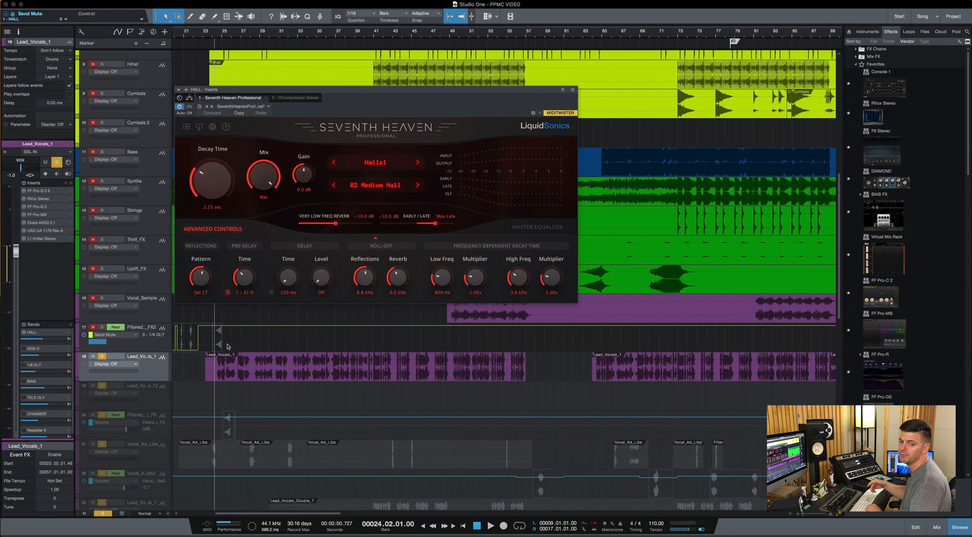